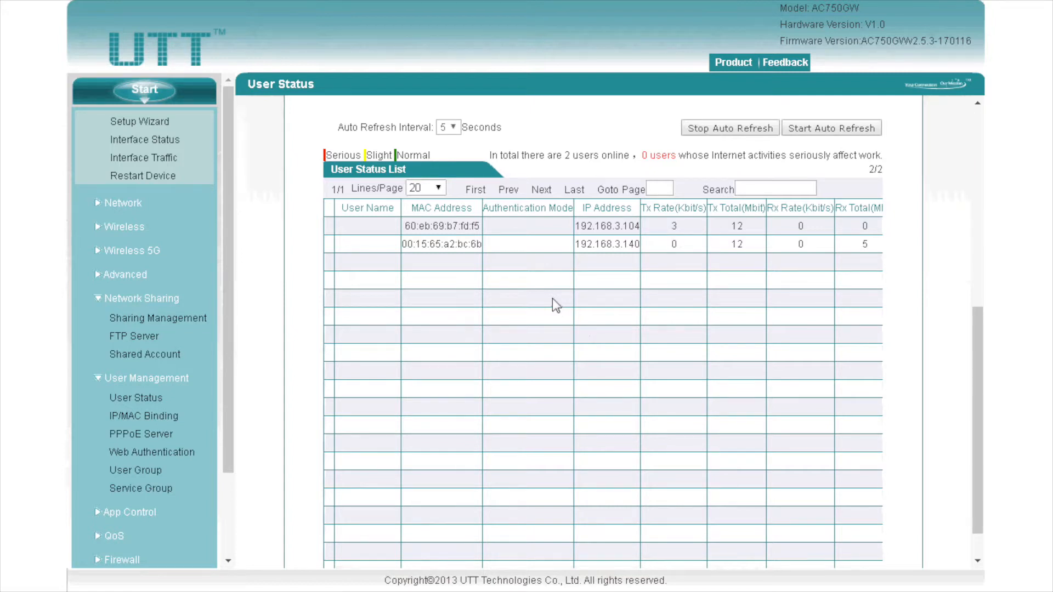
scroll(552, 305, "down", 1)
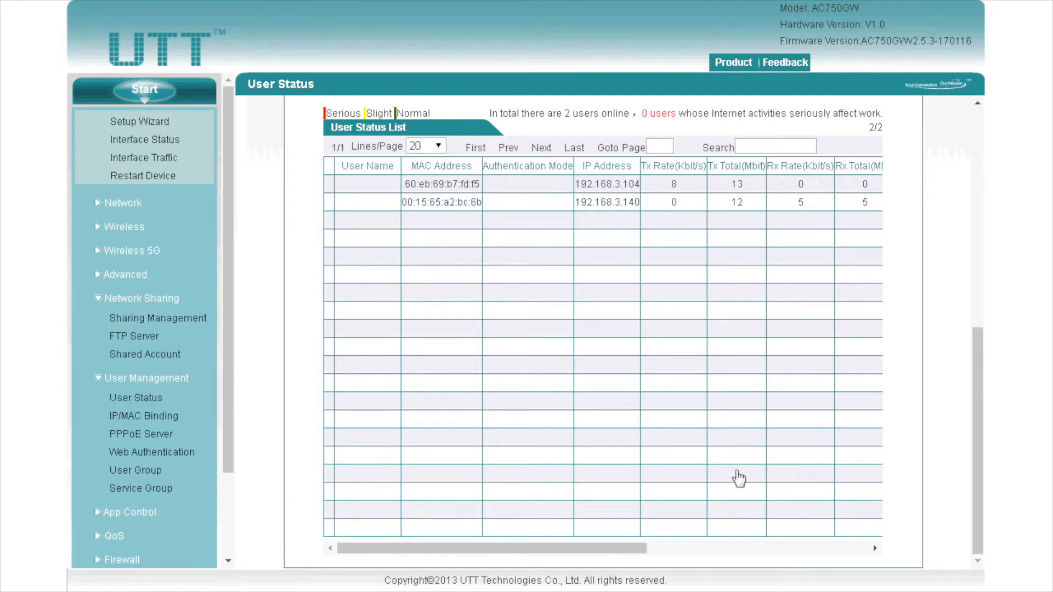
left_click_drag(632, 547, 866, 571)
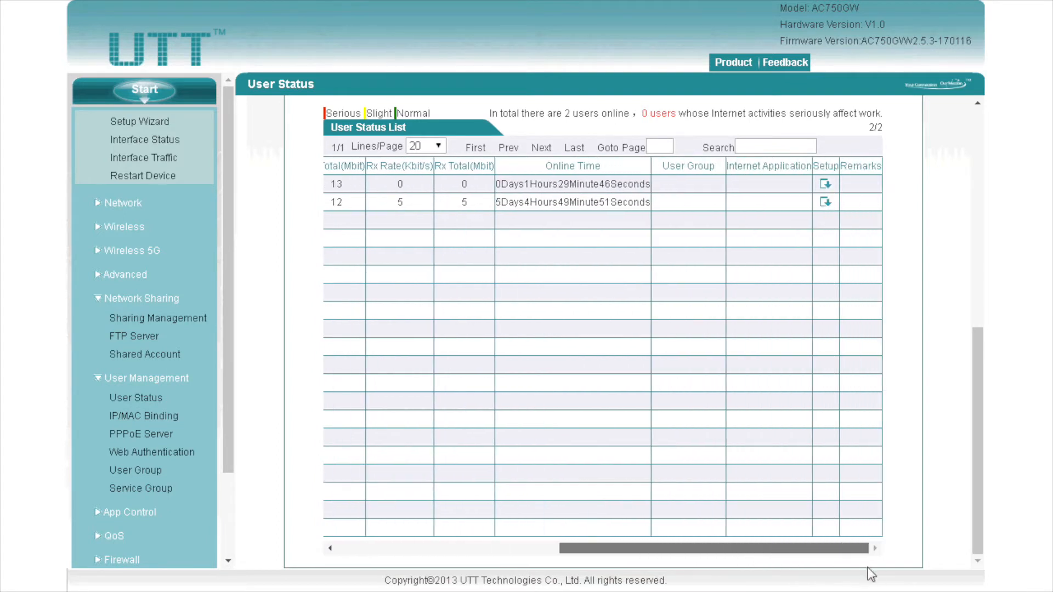
left_click_drag(602, 170, 539, 165)
left_click_drag(723, 168, 662, 167)
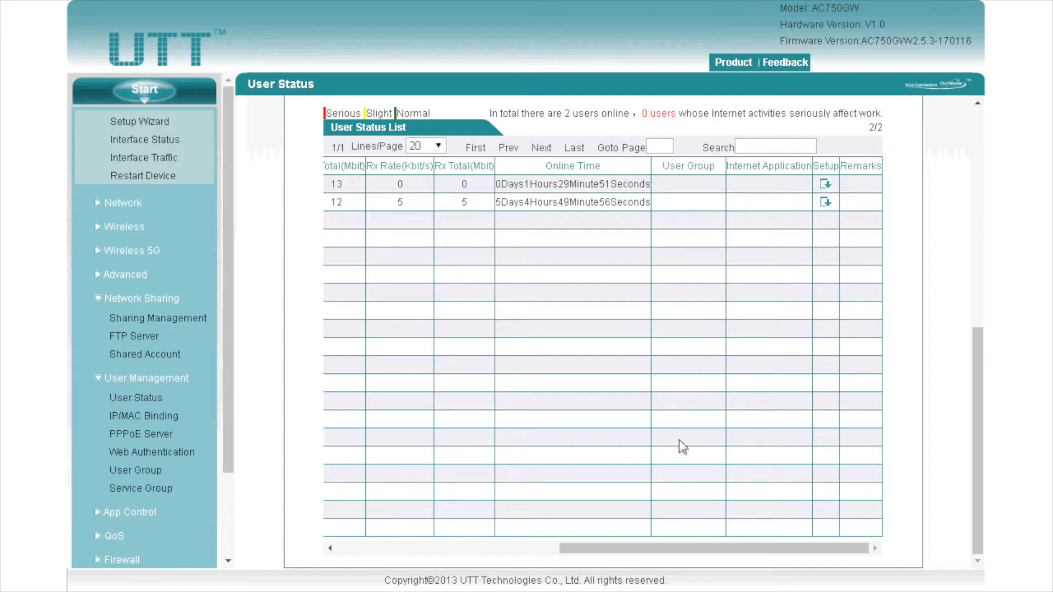
left_click_drag(700, 553, 474, 556)
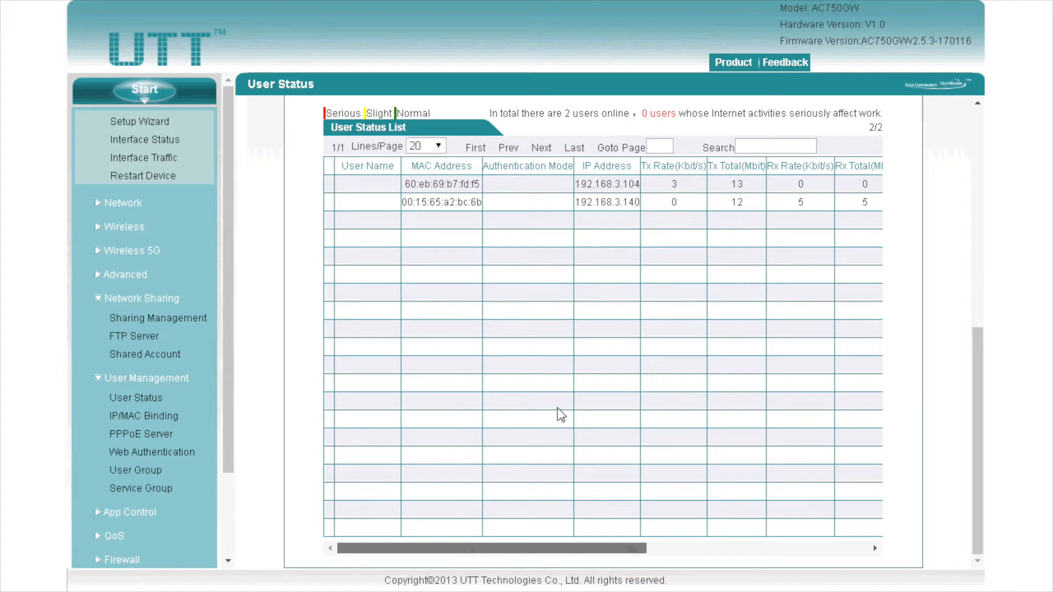
scroll(558, 407, "up", 2)
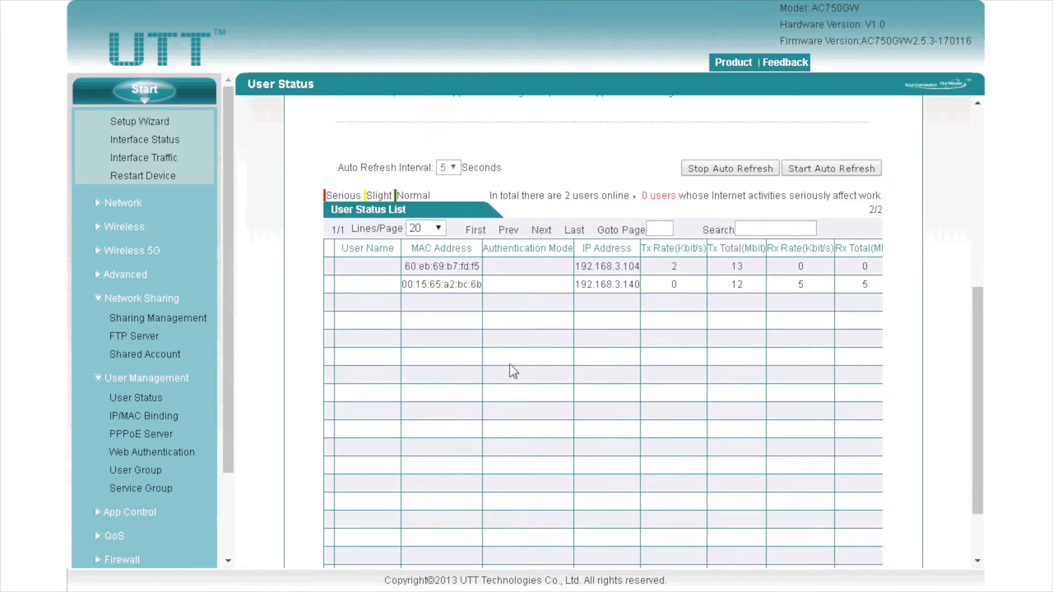
Step: Paste and bind three IP/MAC/name entries for 192.168.3.111–113, then untick Allow Undefined LAN PCs
left_click(170, 419)
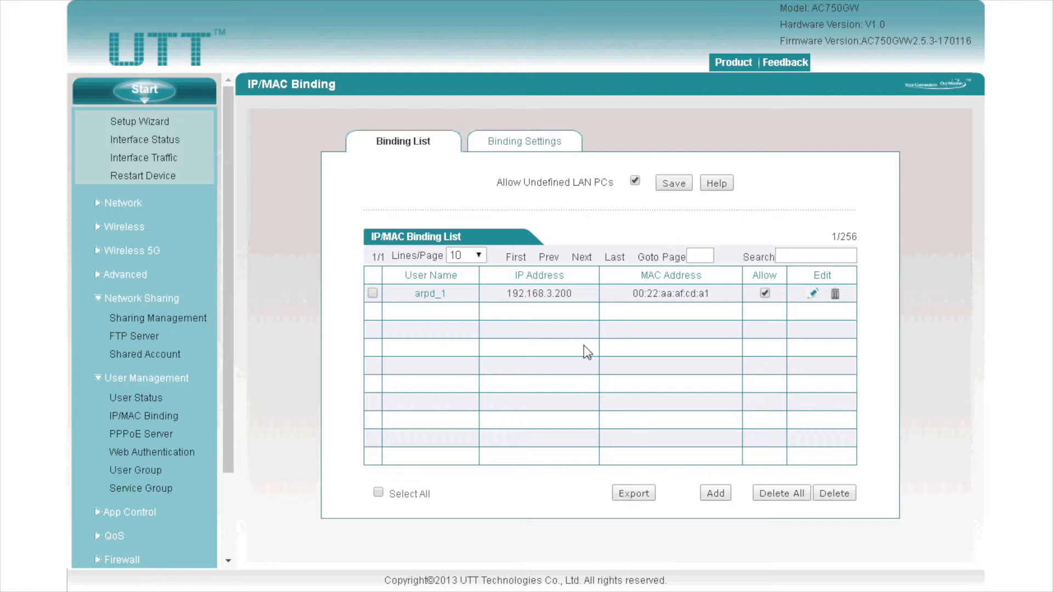
left_click(716, 494)
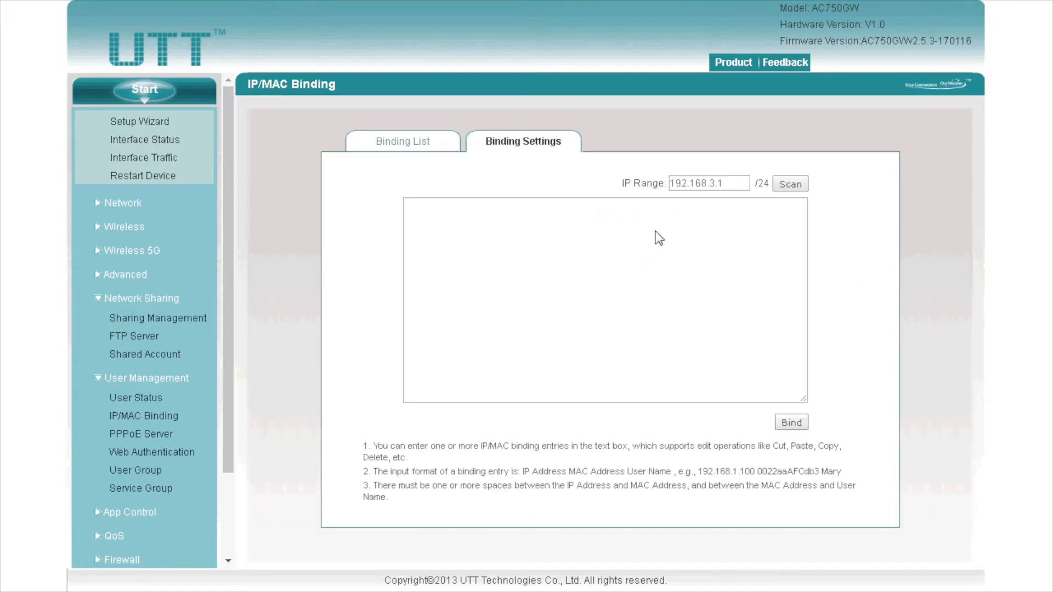
left_click(754, 295)
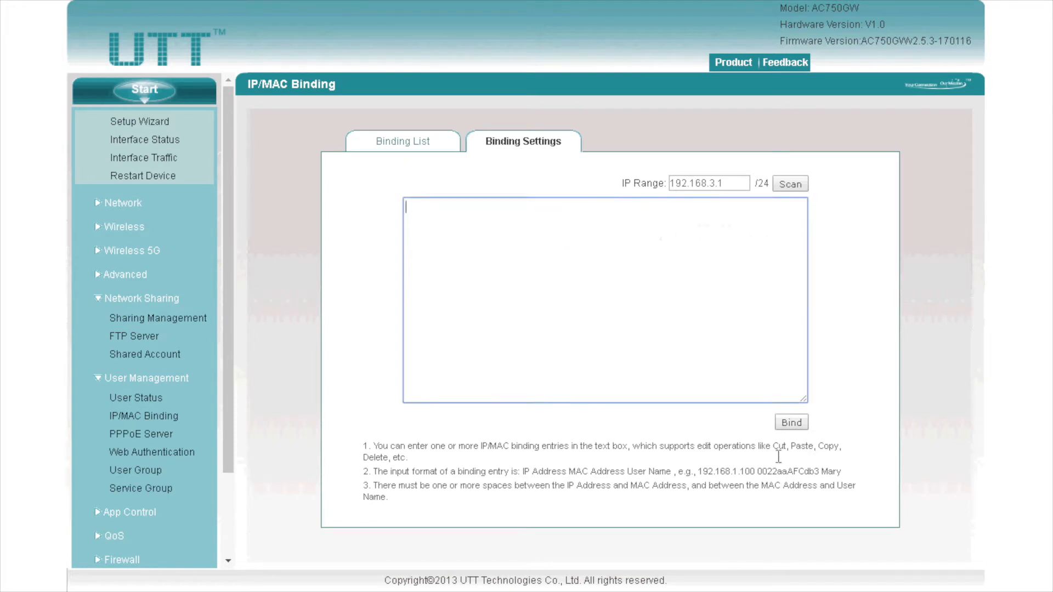
type("192.168.3.111 0022aaAFCdb4 Mary 192.168.3.112 0022aaAFCdb5 Jay 192.168.3.113 0022aaAFCdb6 Gary")
left_click(791, 423)
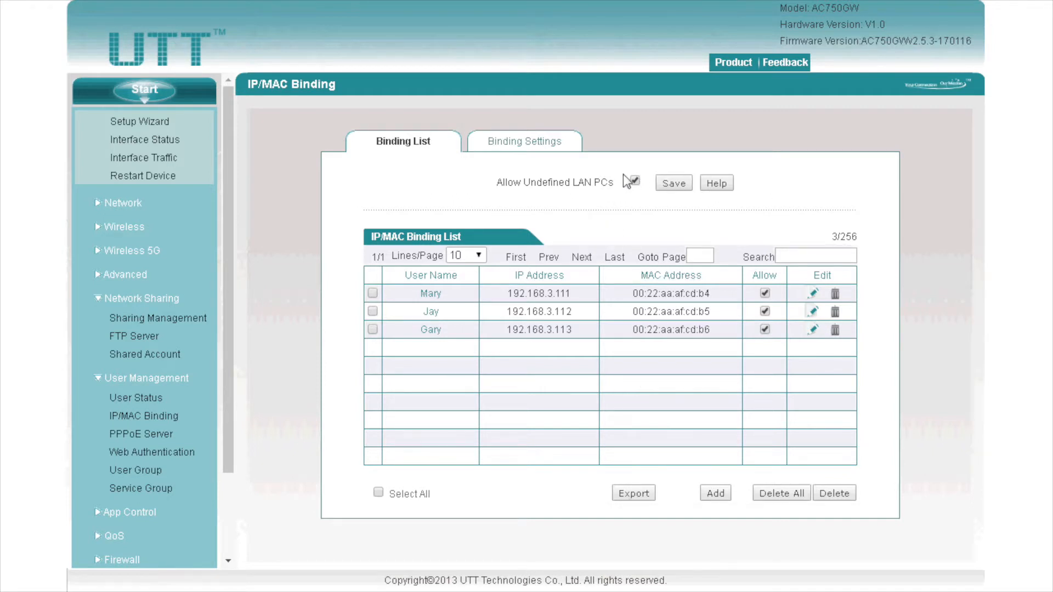
left_click(635, 183)
Step: Enable PPPoE Mandatory Authentication, keeping the exception group as None
left_click(148, 436)
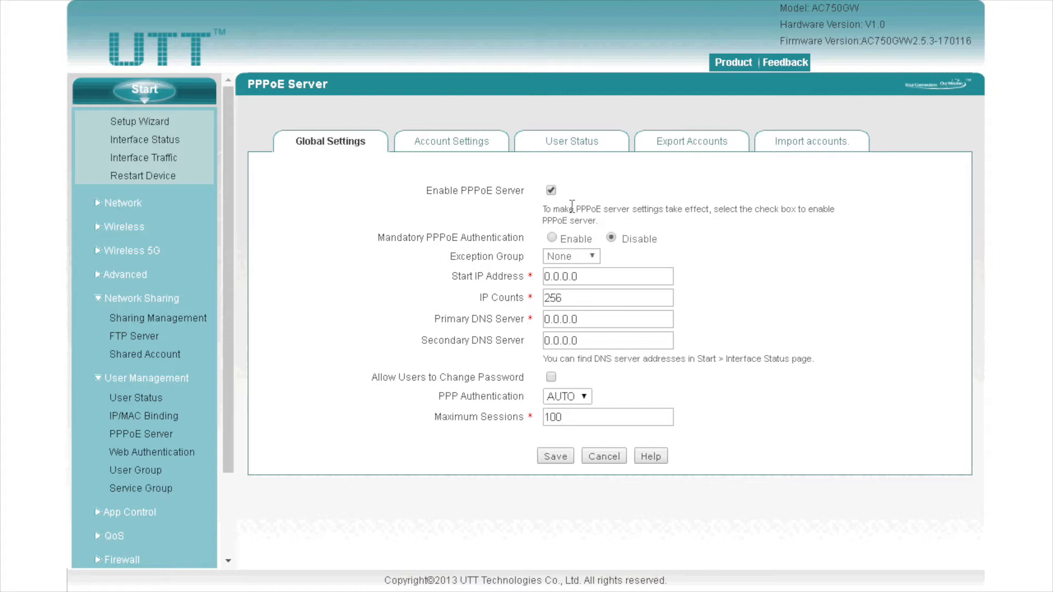
left_click(553, 238)
left_click(611, 239)
left_click(551, 238)
left_click(564, 256)
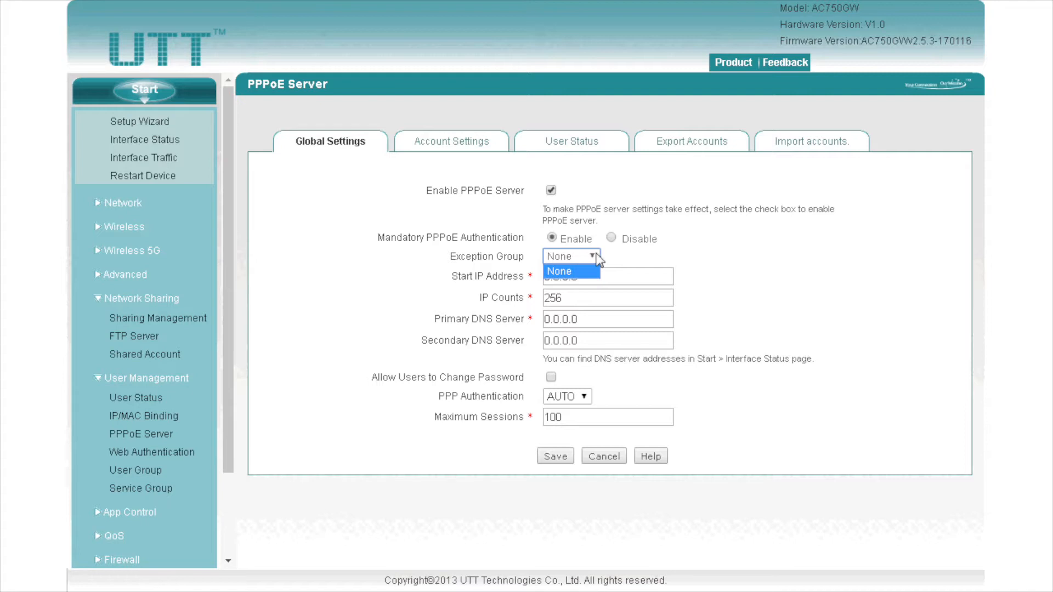
left_click(597, 259)
Step: Set start IP 10.10.100.1 and primary DNS 8.8.8.8, and allow users to change passwords
left_click(583, 276)
left_click_drag(600, 276, 536, 275)
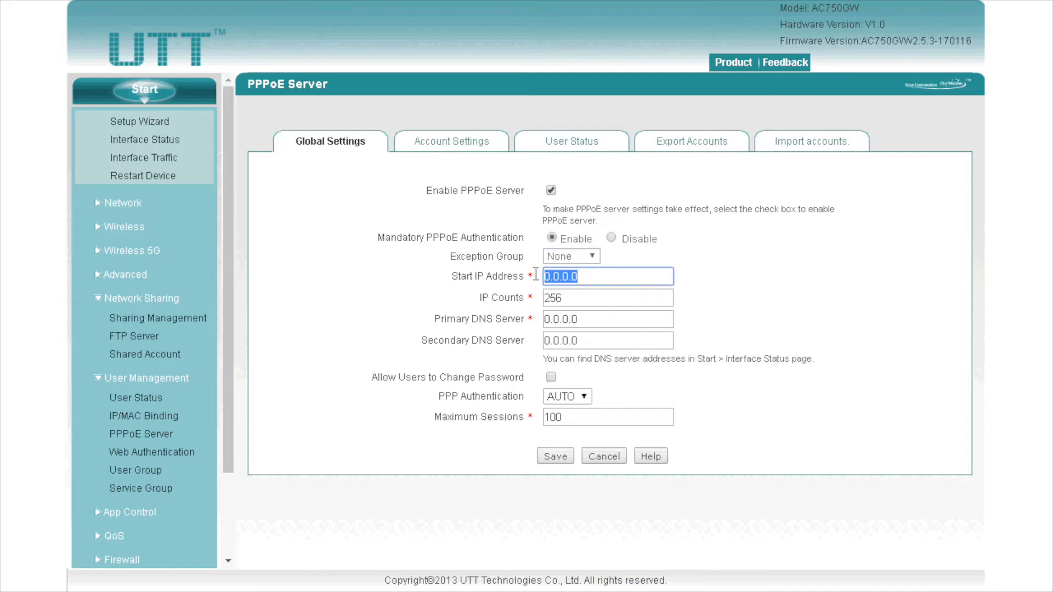
type("10.10.100.1")
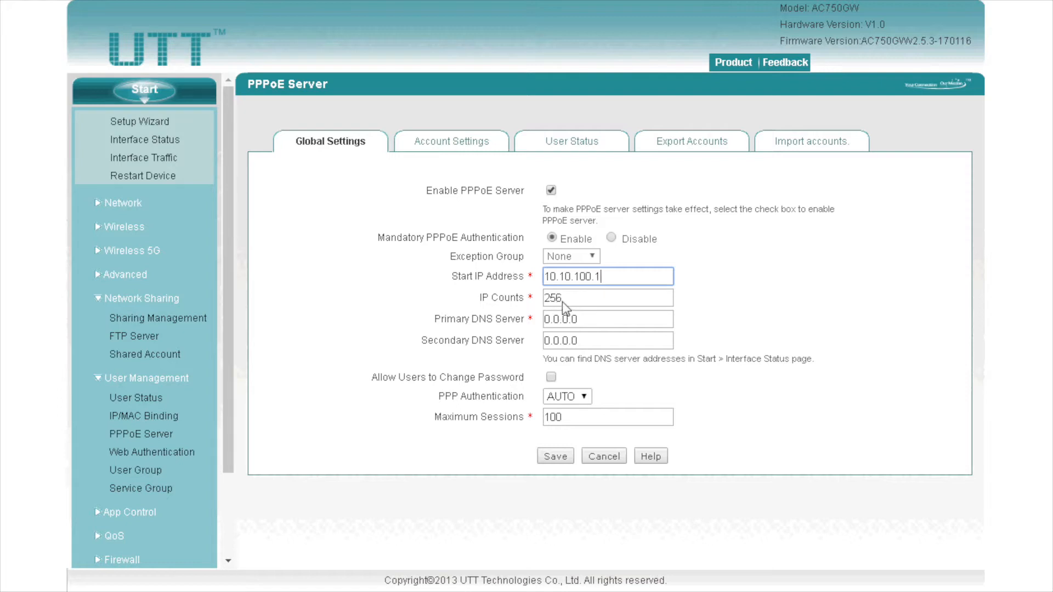
left_click_drag(585, 320, 528, 342)
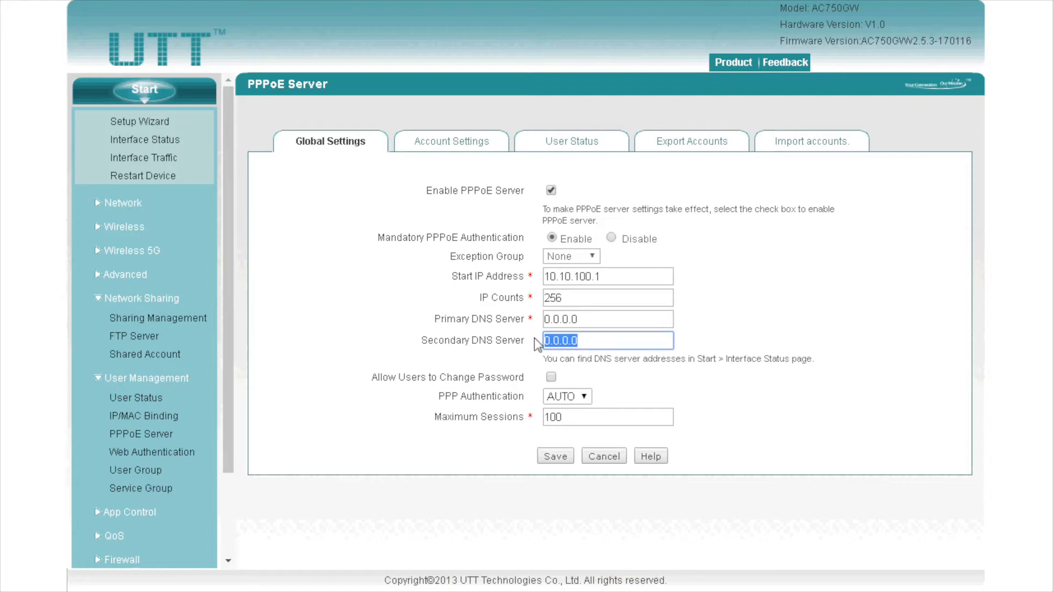
left_click_drag(573, 295, 469, 317)
type("8.8.8.8")
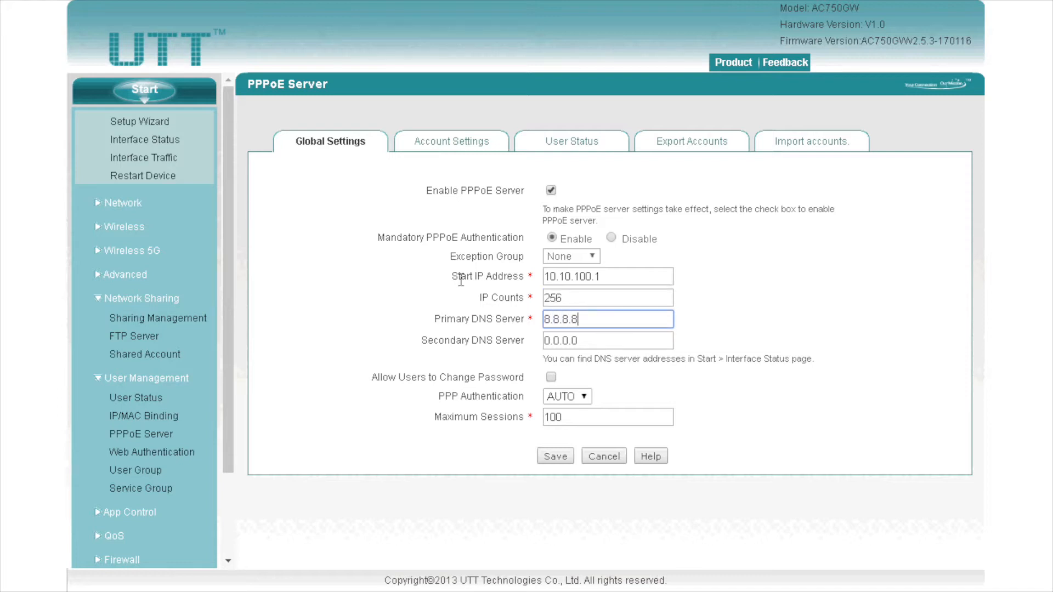
left_click(551, 378)
Step: Add a new PPPoE account and set its MAC Binding to Auto
left_click(455, 149)
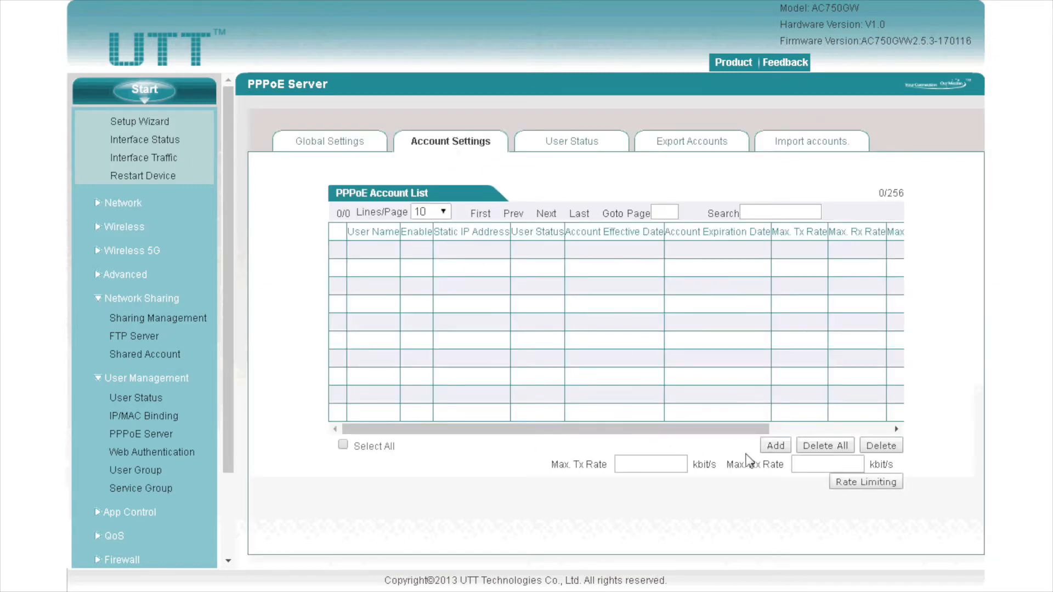
left_click(775, 448)
left_click(592, 167)
left_click(593, 187)
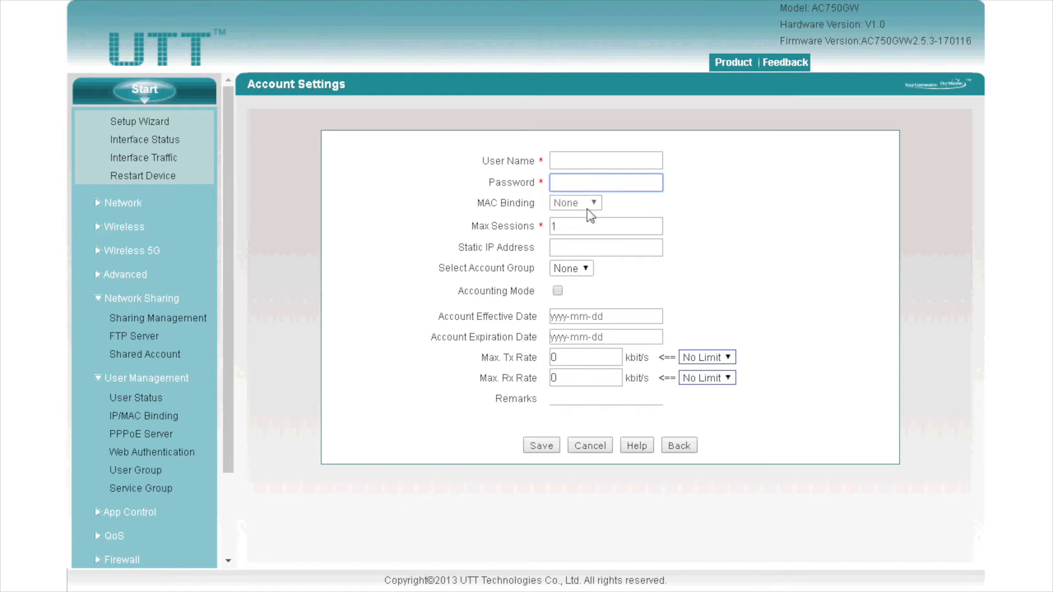
left_click(588, 208)
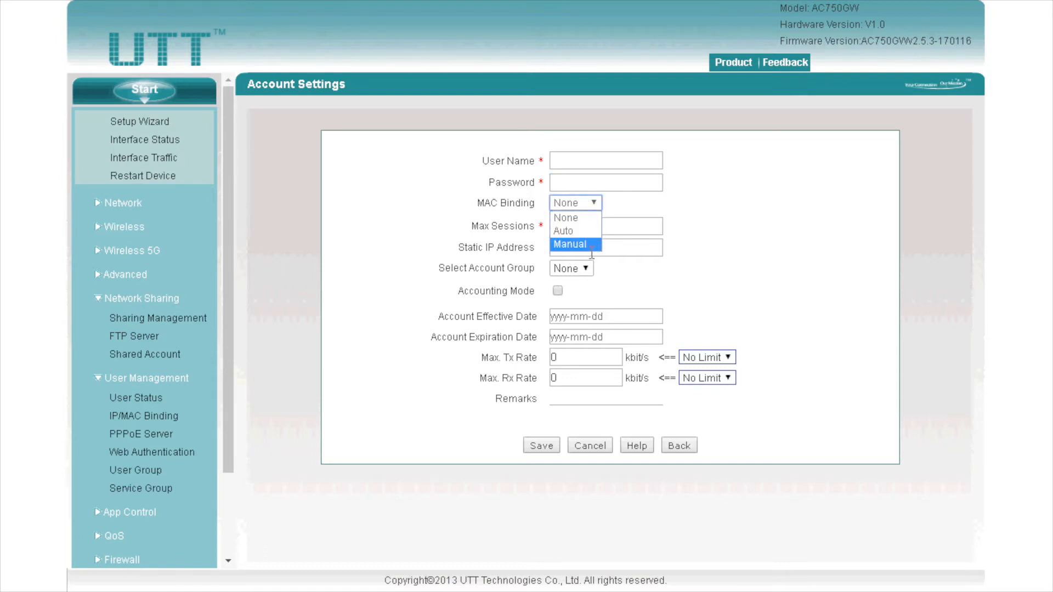
key("Up")
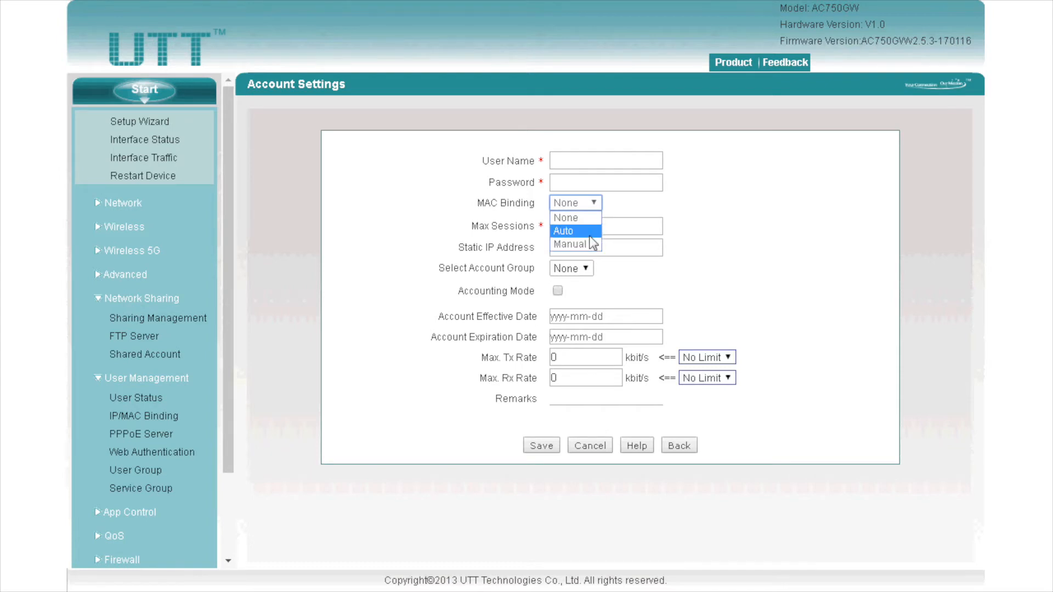
key("Return")
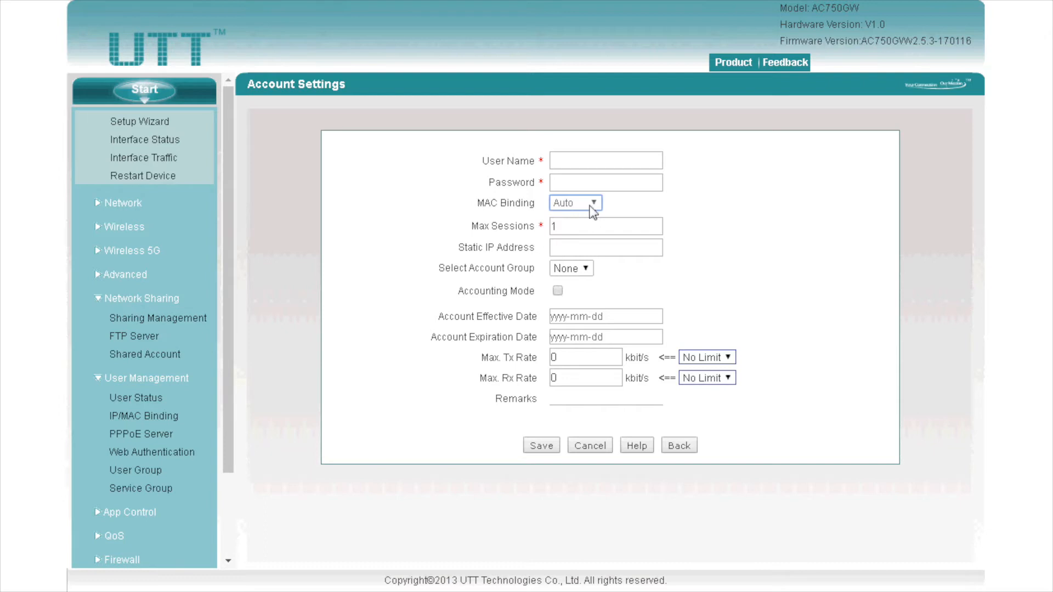
Step: Try Manual MAC binding with extra MAC fields, and look over max sessions and static IP
left_click(592, 211)
left_click(589, 240)
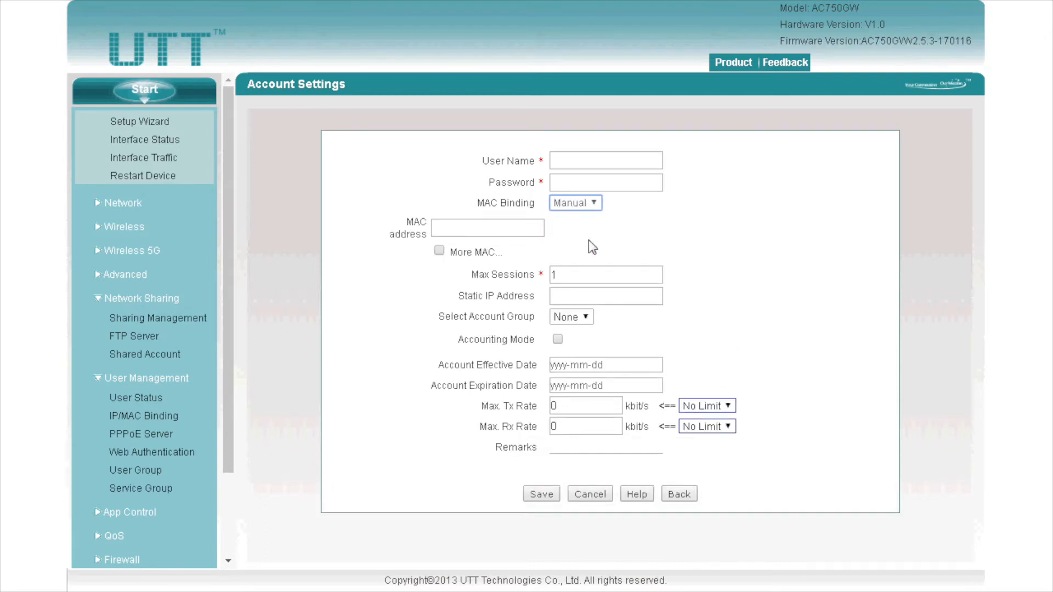
left_click(439, 251)
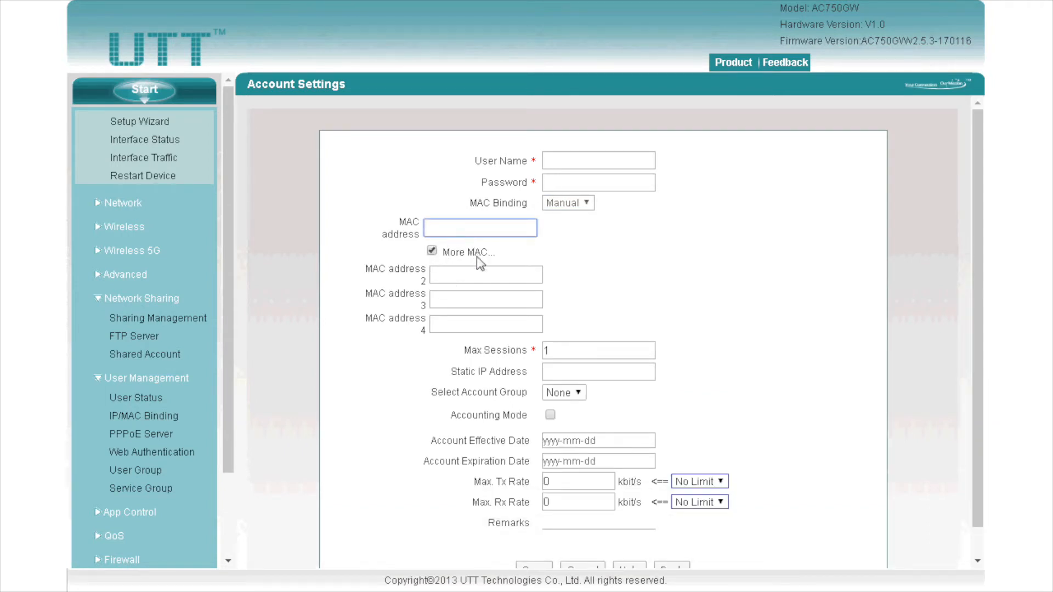
left_click(483, 275)
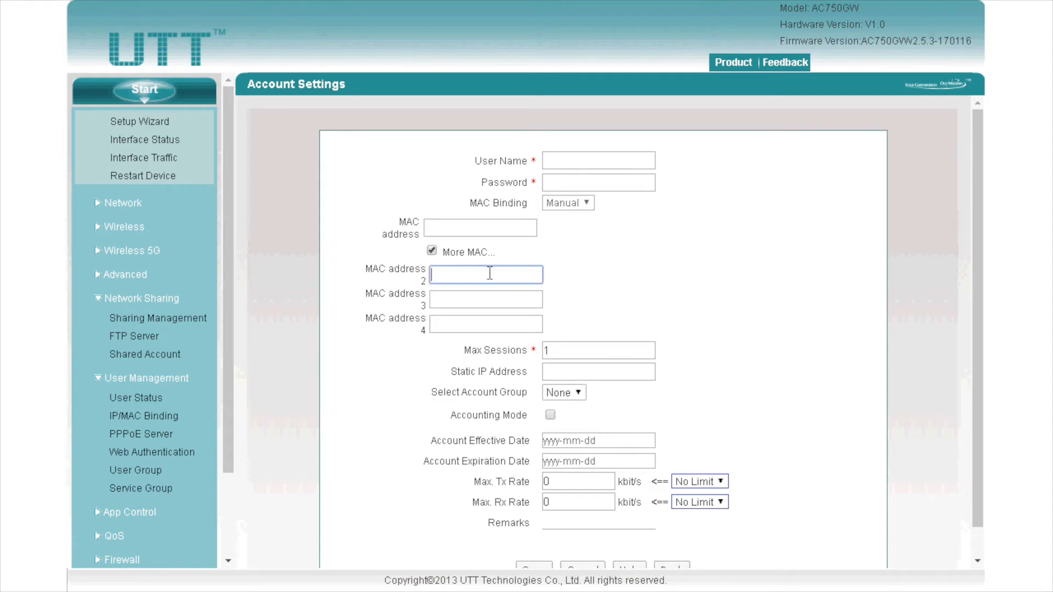
left_click(432, 251)
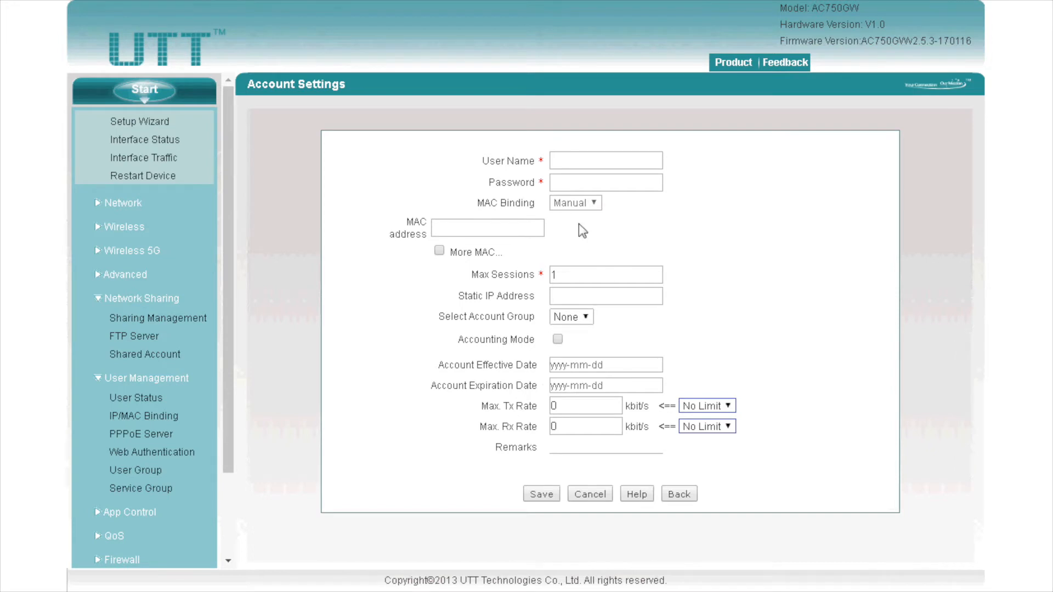
left_click(583, 277)
left_click_drag(590, 278, 542, 276)
left_click(557, 274)
left_click(576, 296)
Step: Turn on accounting mode, leave Max Rx rate at No Limit, and go Back without saving
left_click(557, 340)
left_click(704, 406)
left_click(704, 406)
left_click(706, 427)
left_click(703, 427)
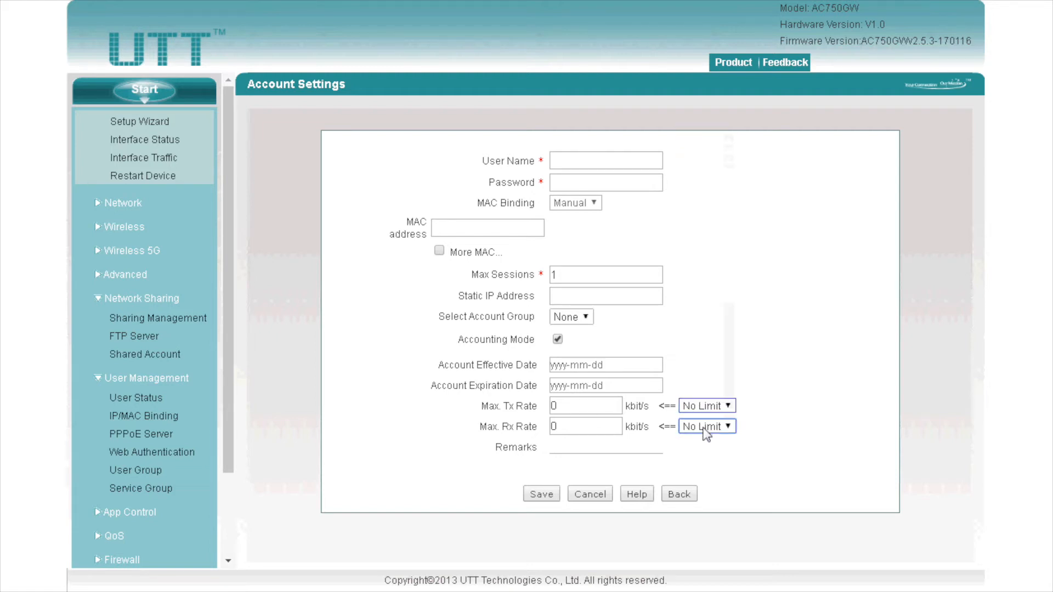
left_click(677, 494)
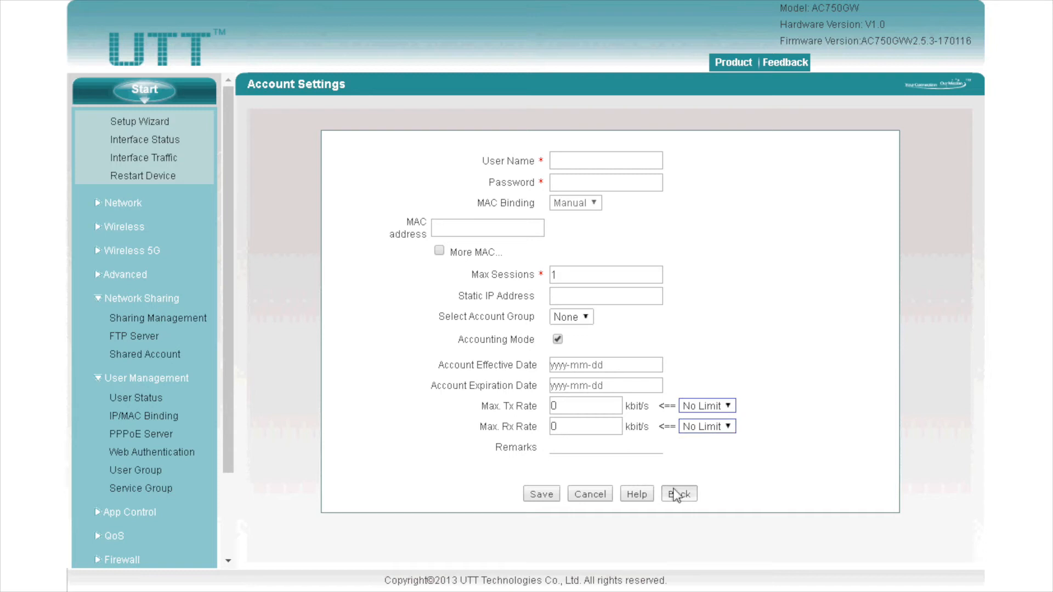
left_click(605, 446)
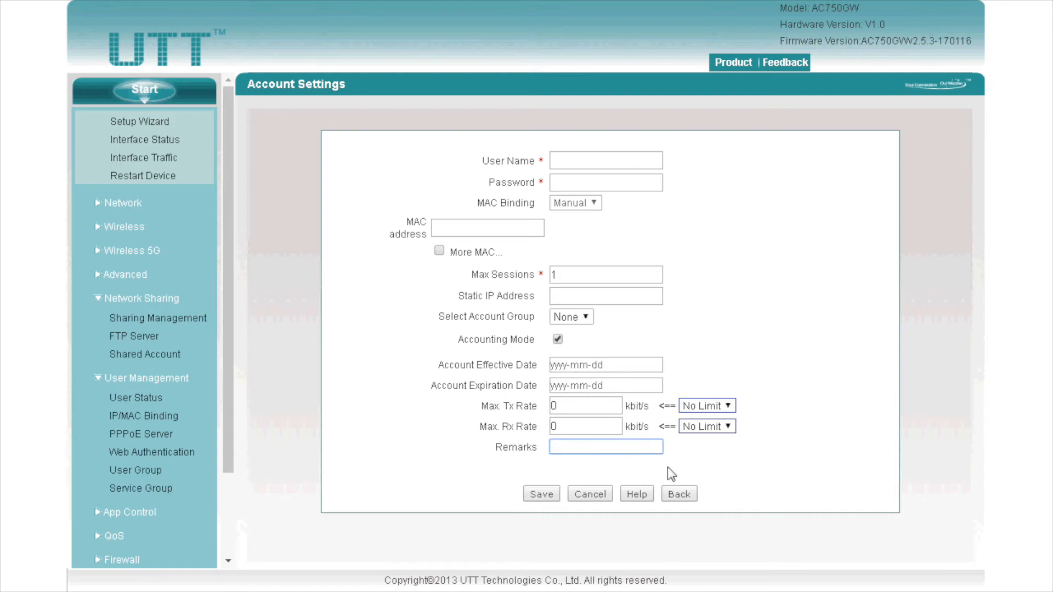
left_click(679, 496)
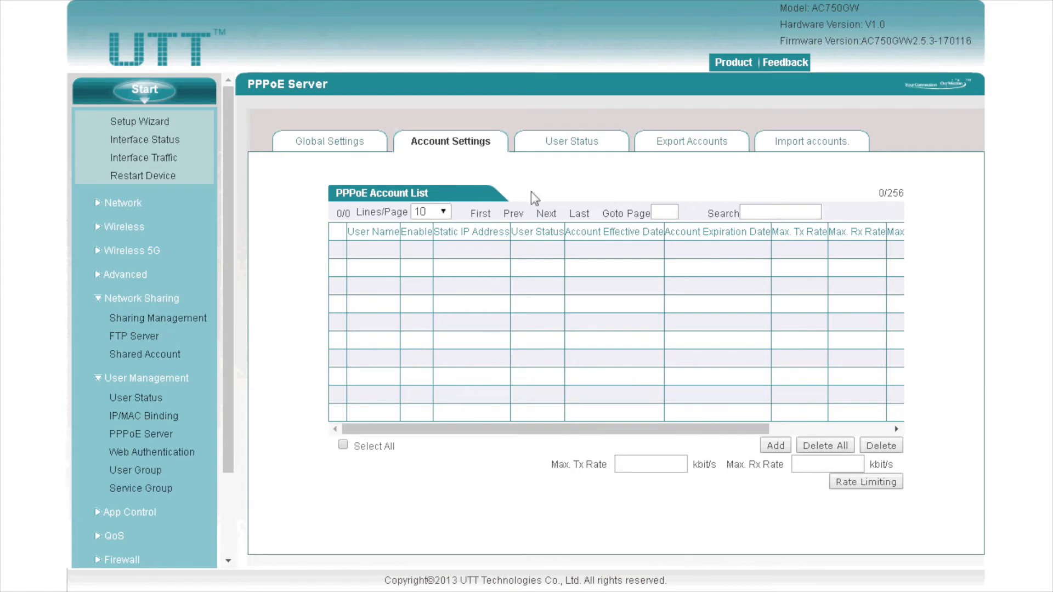
Step: Look through the PPPoE User Status, Export Accounts and Import accounts tabs, then open Web Authentication
left_click(561, 147)
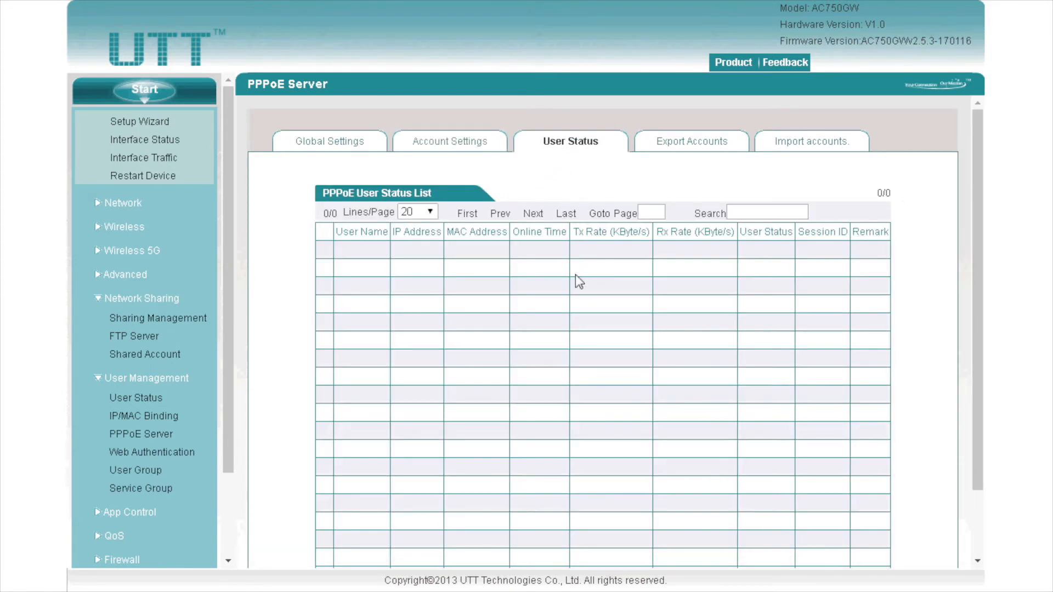
scroll(570, 265, "down", 3)
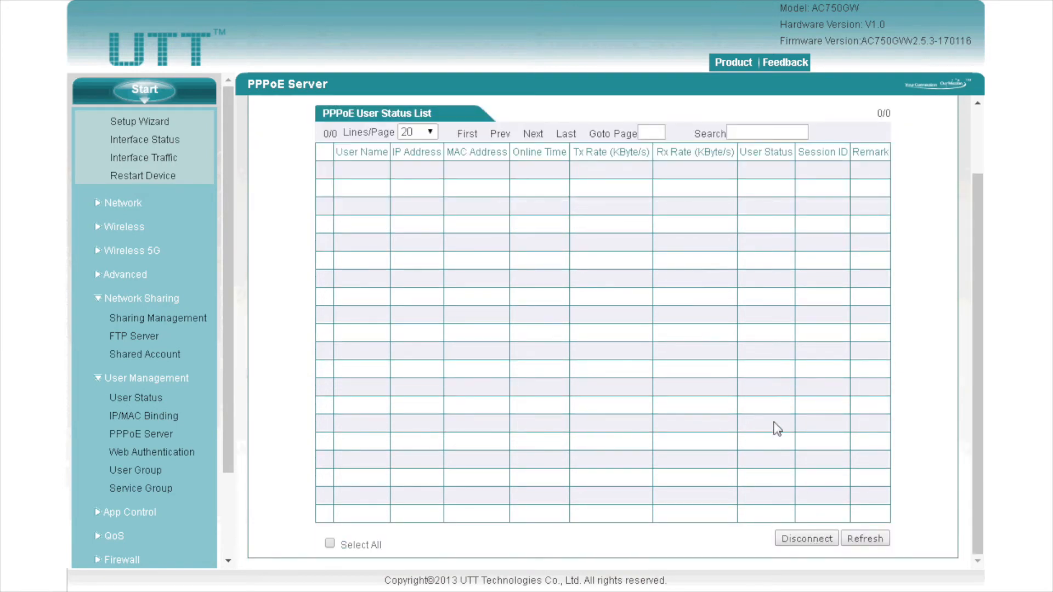
scroll(774, 426, "up", 3)
left_click(711, 148)
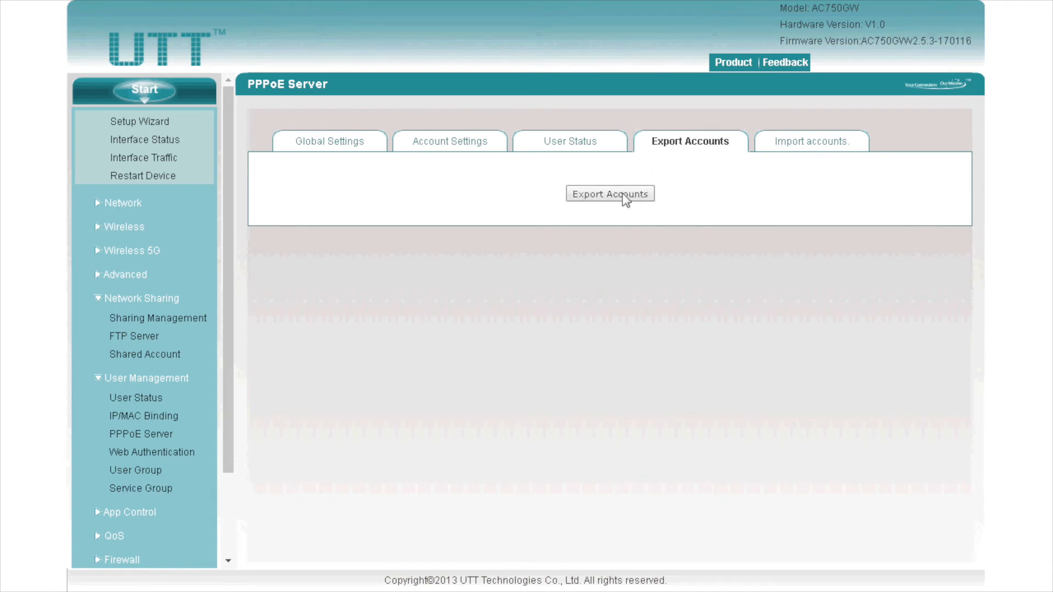
left_click(804, 153)
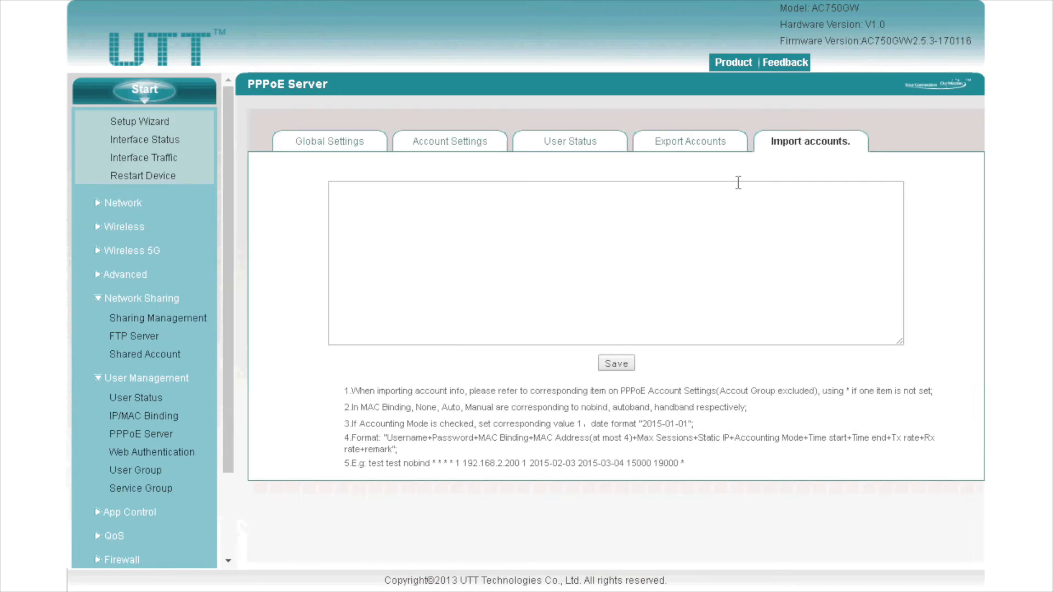
left_click(619, 226)
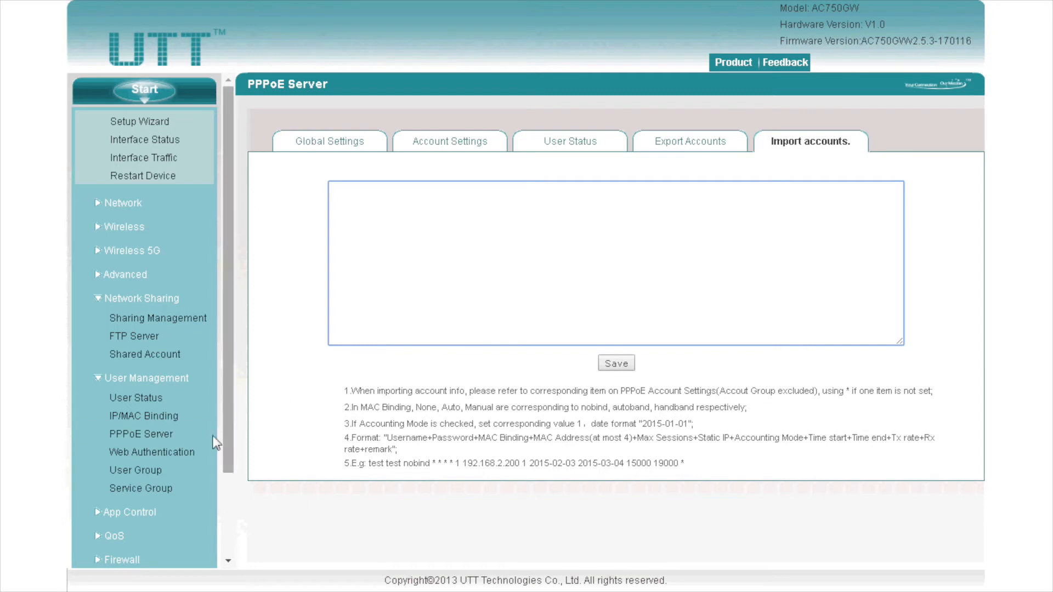
left_click(167, 452)
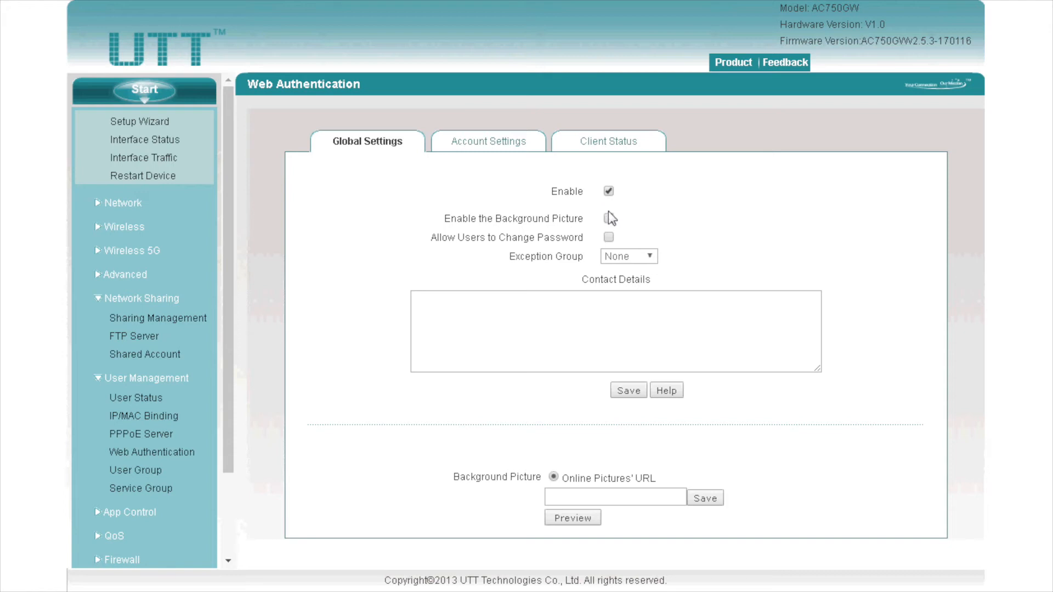
Step: Enable the background picture, keep exception group None, and switch to the Web Authentication account list
left_click(576, 499)
left_click(608, 219)
left_click(631, 257)
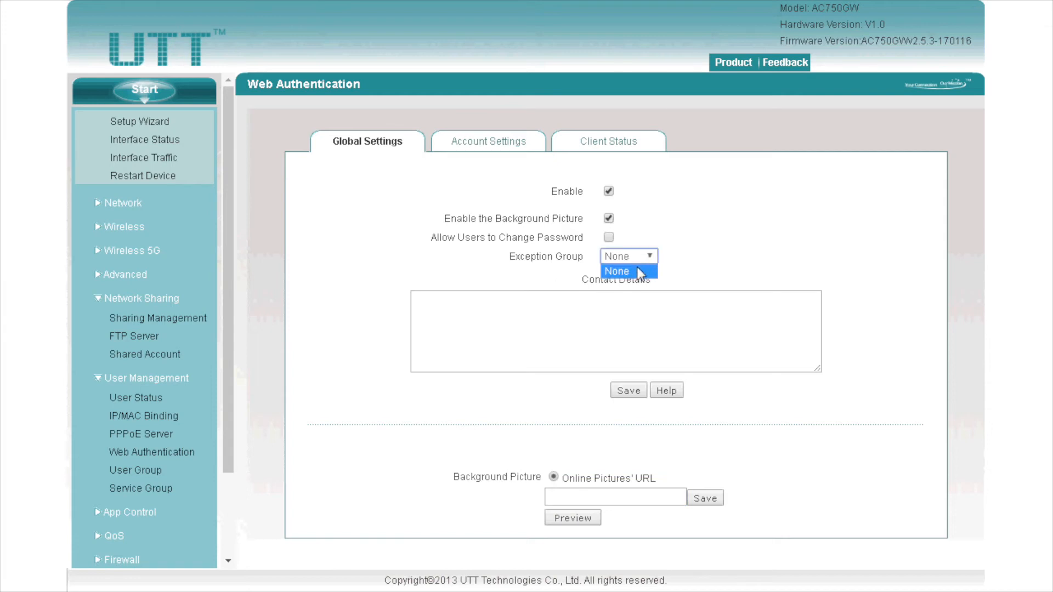
left_click(648, 257)
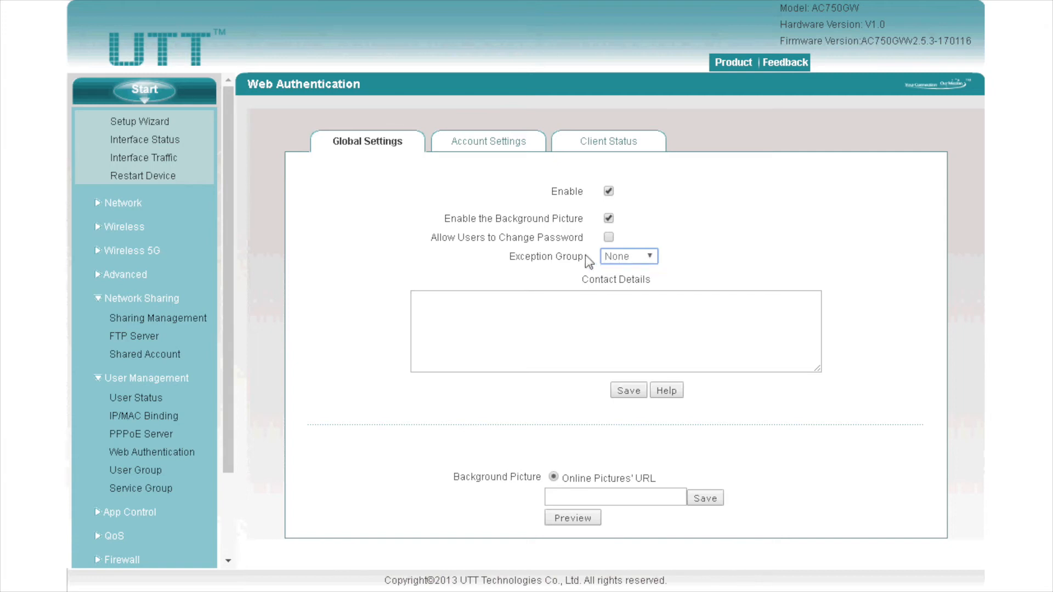
left_click(580, 301)
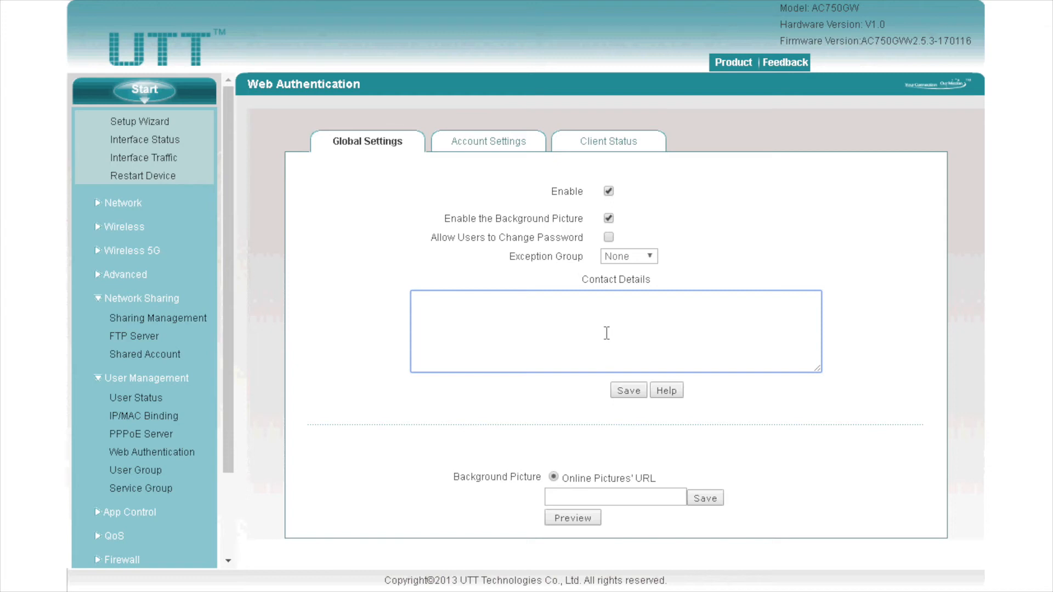
left_click(502, 146)
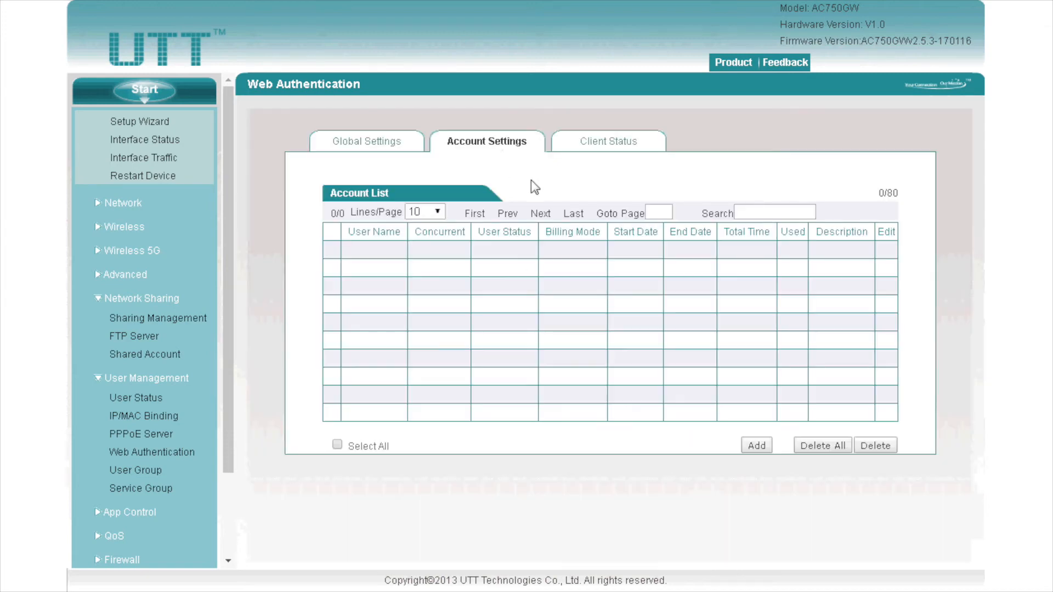
Step: Add a new Web Authentication account with user name 123 and enter its password
left_click(754, 445)
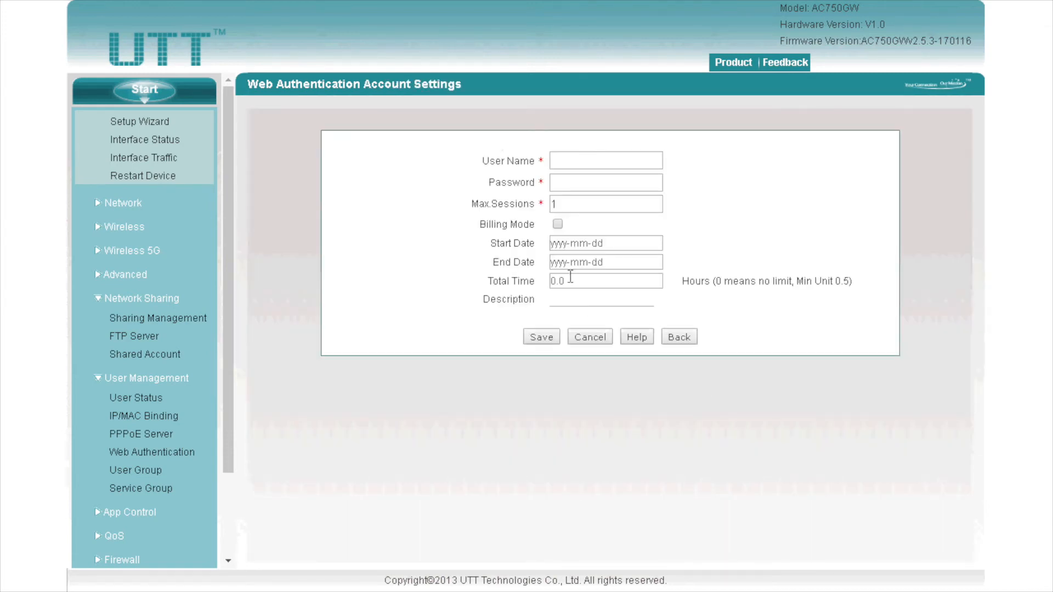
left_click(558, 161)
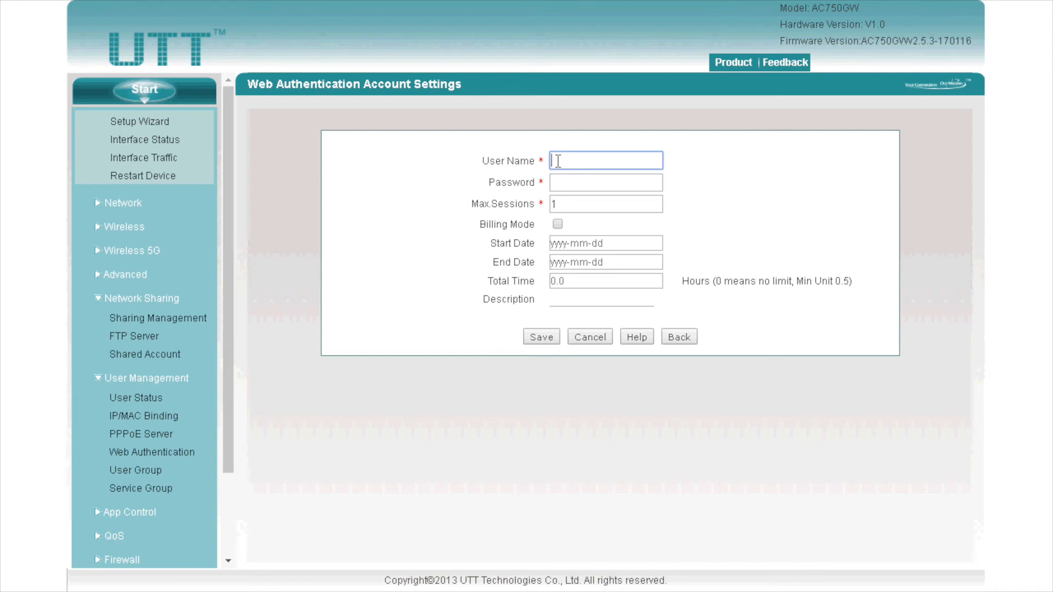
type("123")
left_click(572, 185)
type("123")
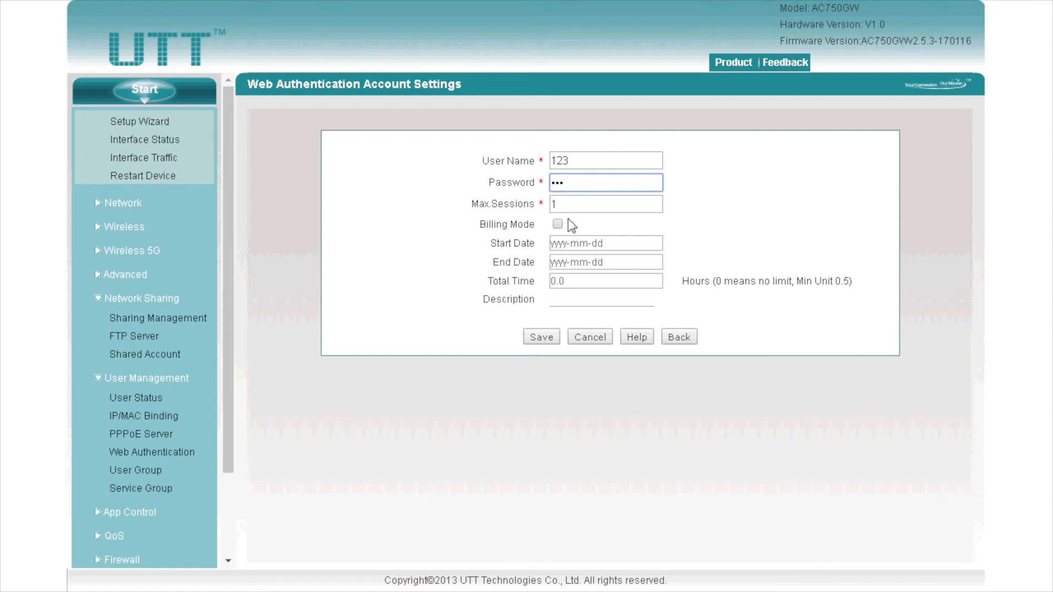
Step: Turn on billing mode from 2017-01-02 to 2017-01-04 with 5 hours total time
left_click(559, 223)
left_click(569, 243)
left_click(590, 299)
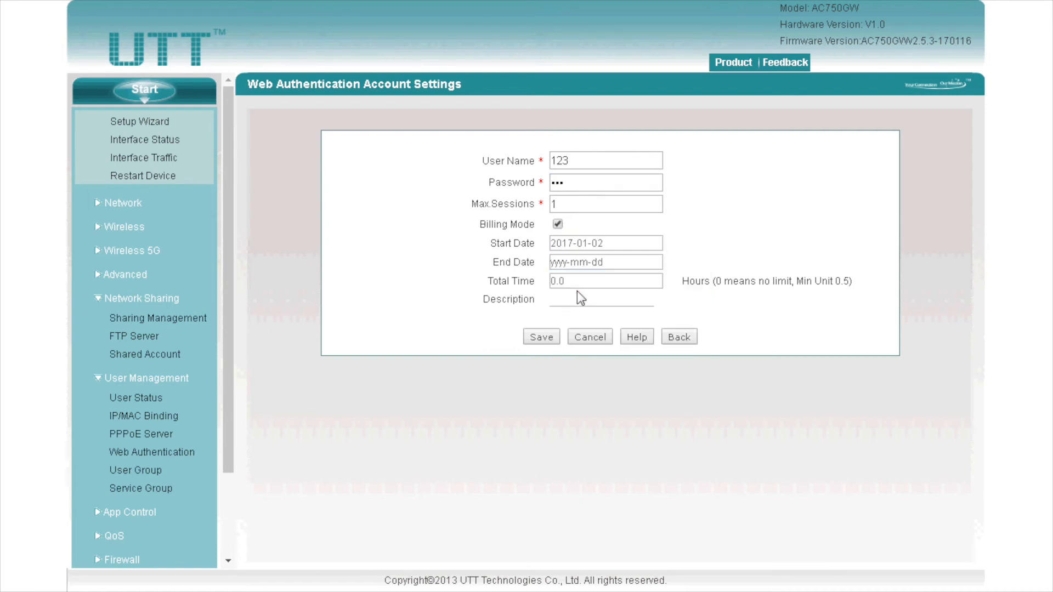
left_click(579, 262)
left_click(635, 315)
left_click(608, 287)
type("5")
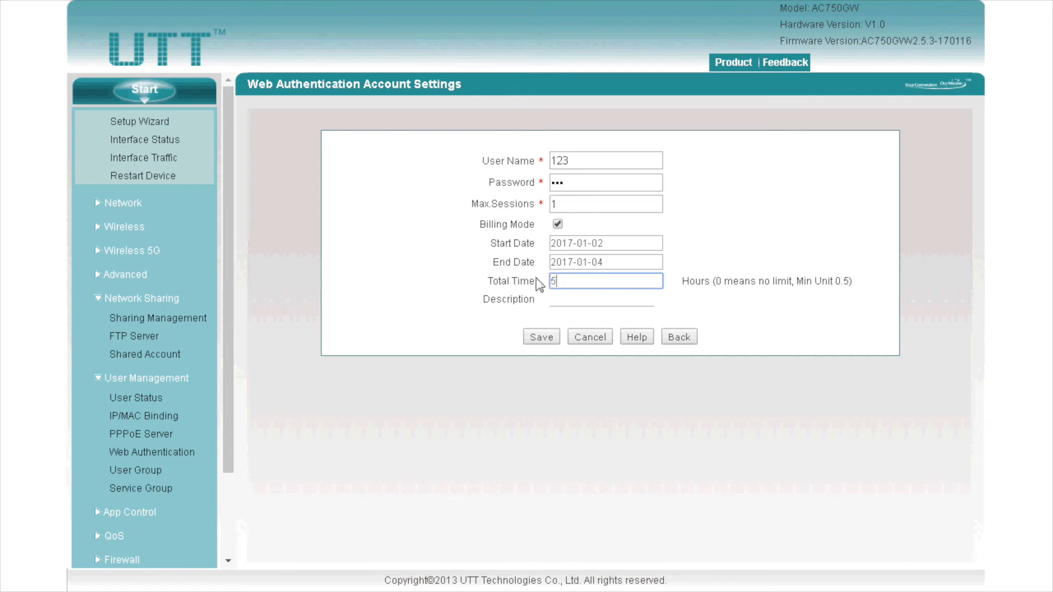
left_click(573, 303)
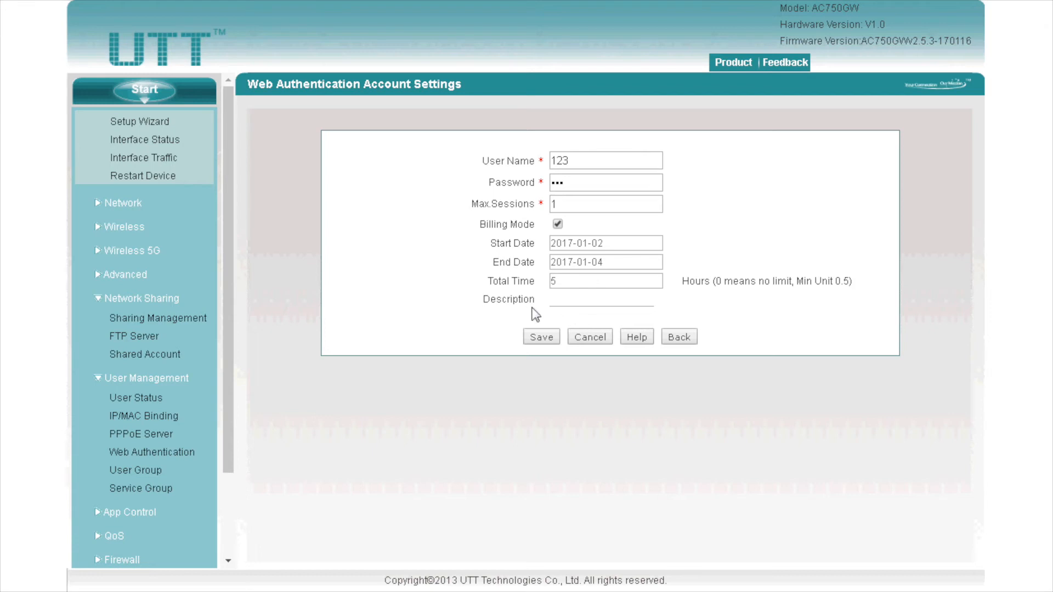
Step: Save the Web Authentication account, check the empty Client Status list, and open User Group
left_click(546, 336)
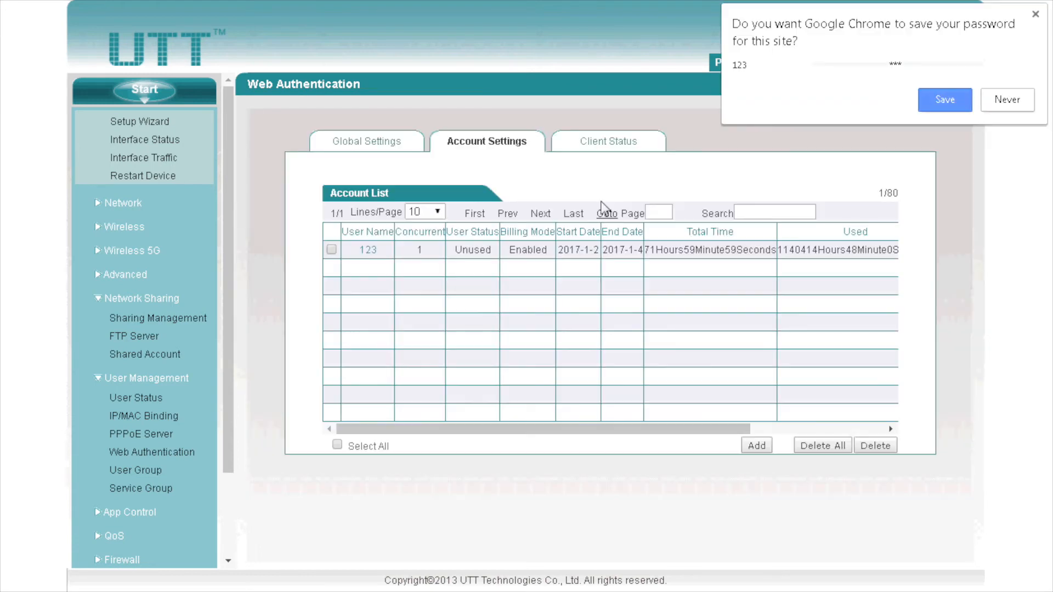
left_click(617, 141)
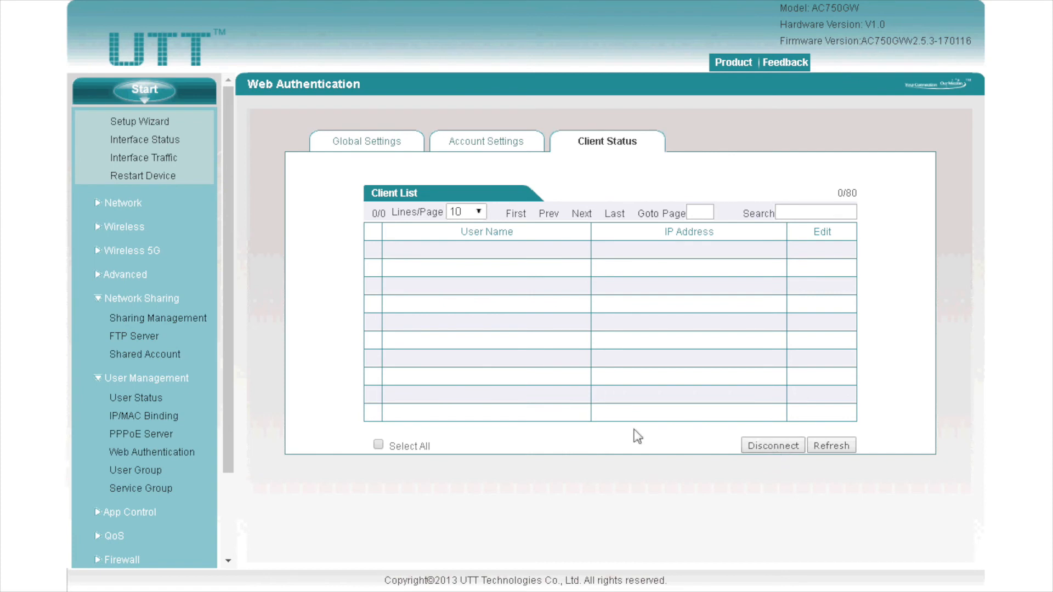
left_click(147, 470)
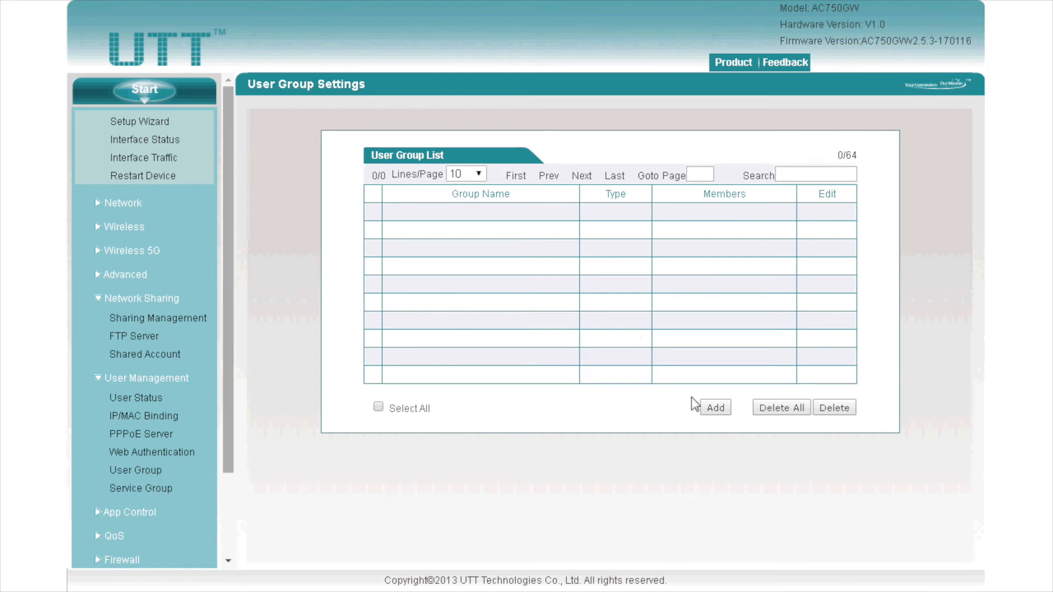
Step: Create address group 123 with member range 192.168.3.110 to 192.168.3.110
left_click(711, 408)
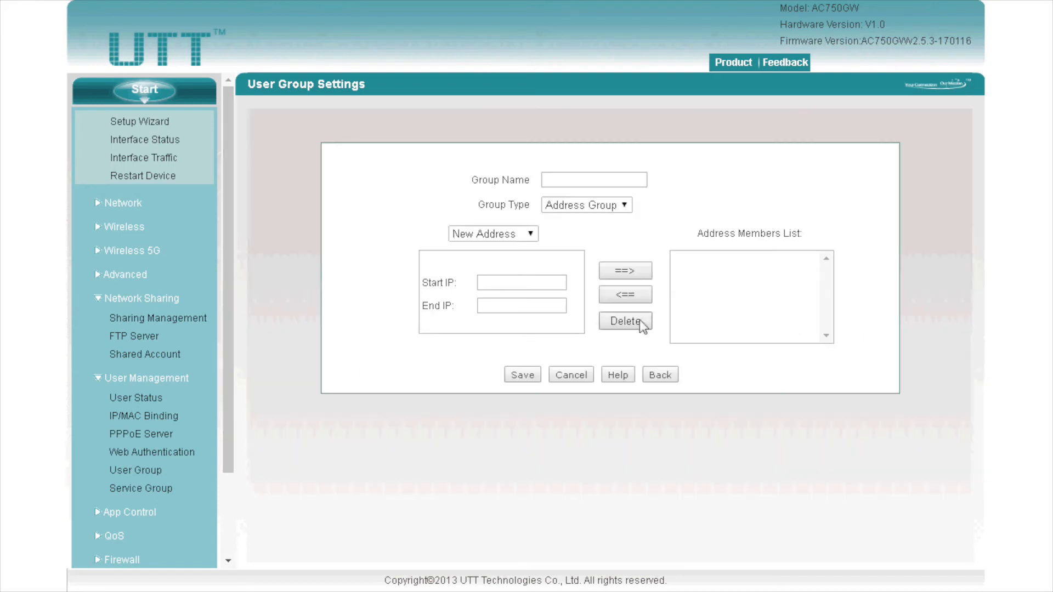
left_click(604, 182)
type("123")
left_click(603, 206)
left_click(600, 211)
left_click(543, 278)
type("192.168")
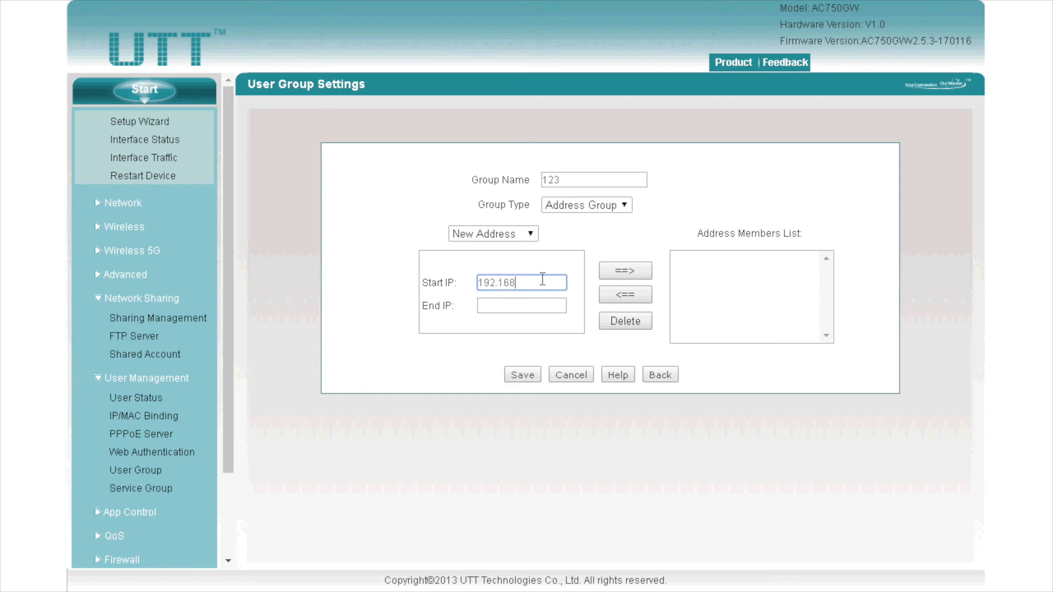
type(".3.110")
key("Tab")
type("192.168.")
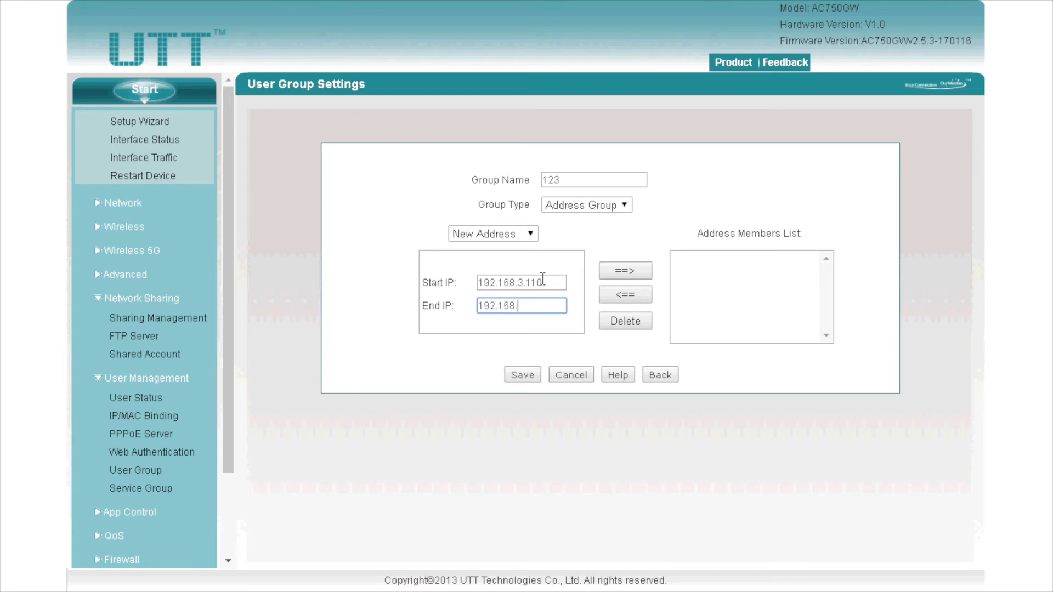
type("3.110")
left_click(618, 272)
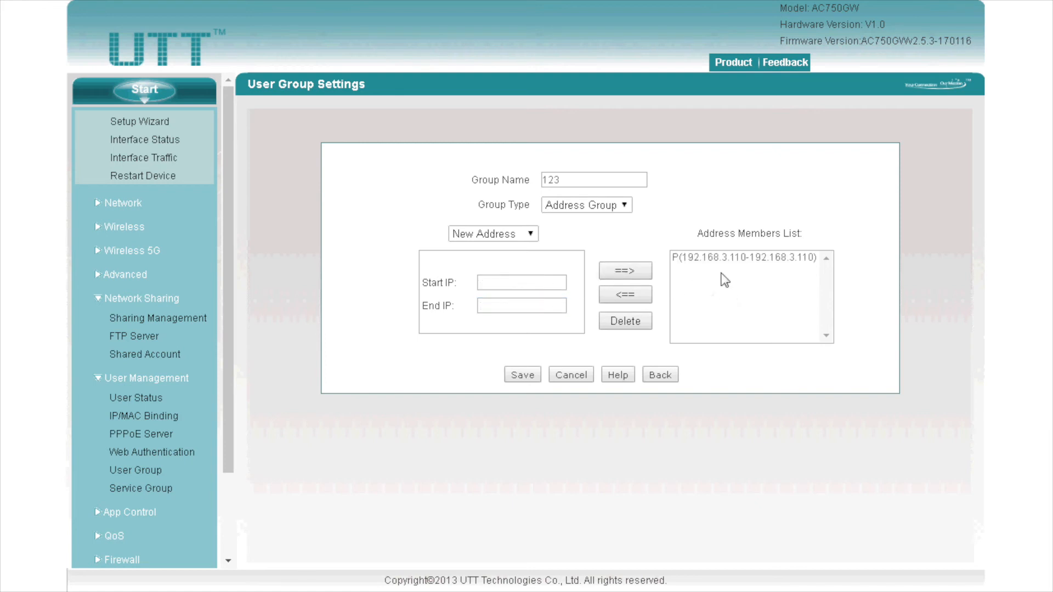
Step: Change the group type to Account Group and review the member source choices
left_click(531, 235)
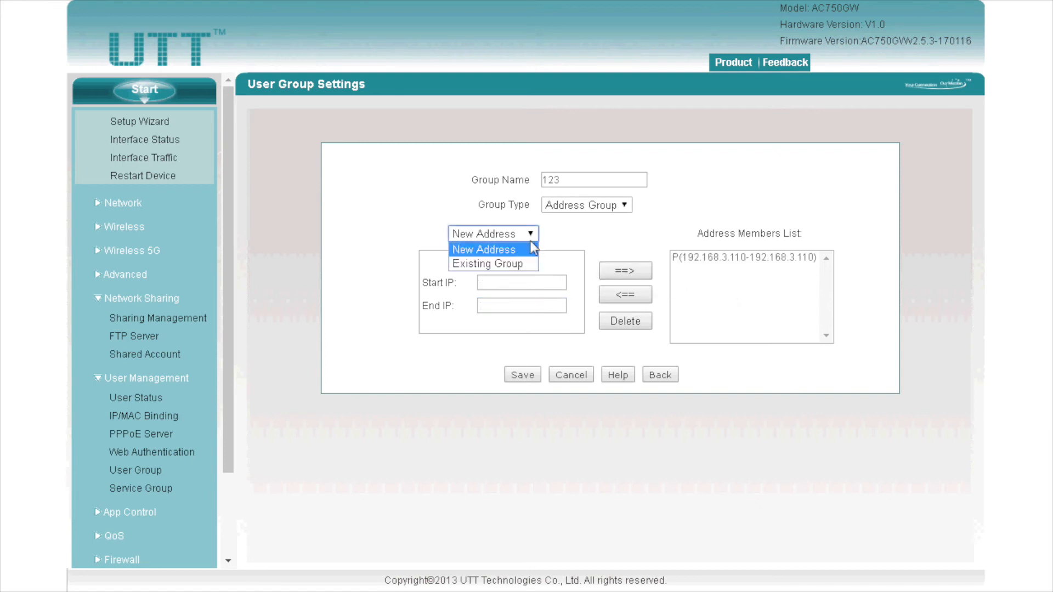
left_click(568, 205)
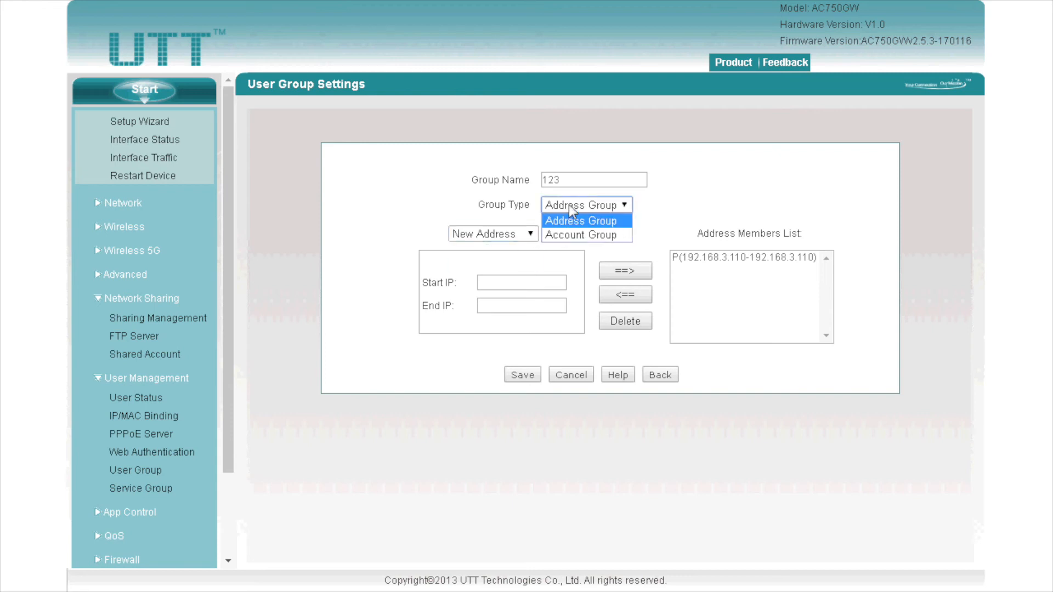
left_click(575, 237)
left_click(544, 233)
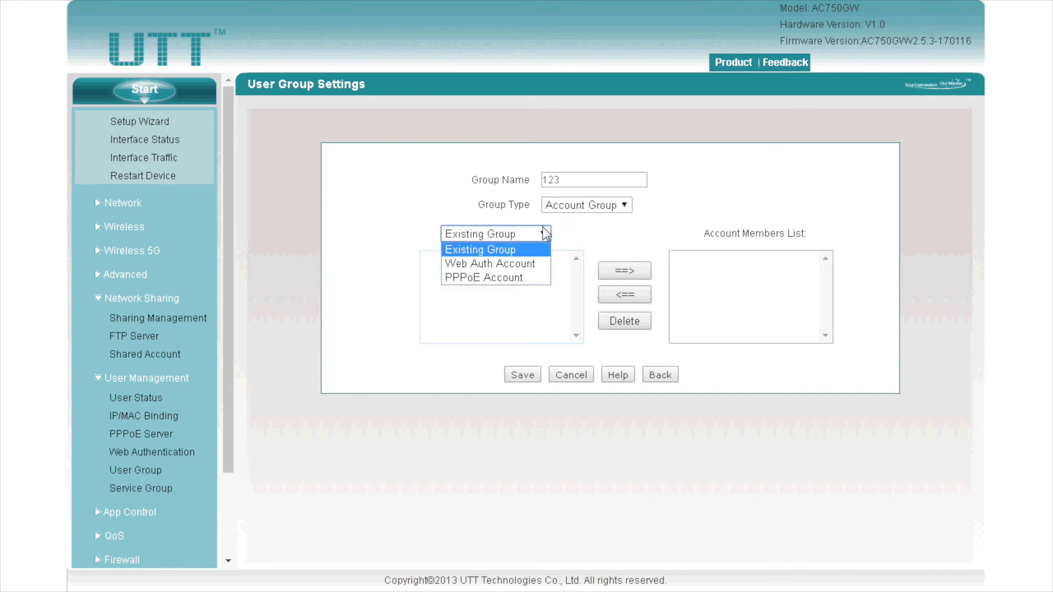
left_click(578, 242)
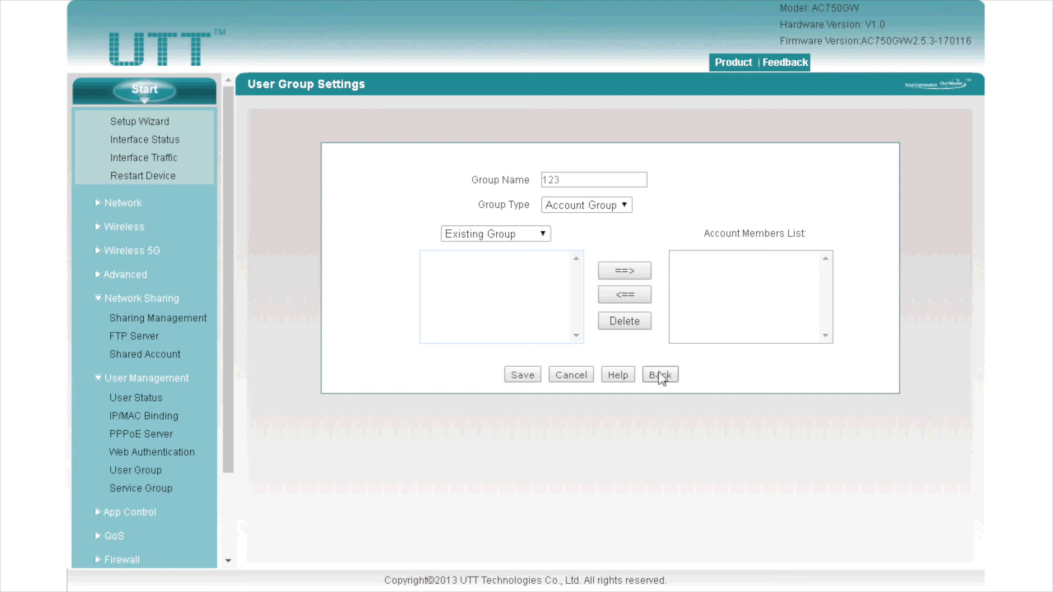
Step: Start a new service group named demo, keeping type Regular and protocol TCP
left_click(165, 489)
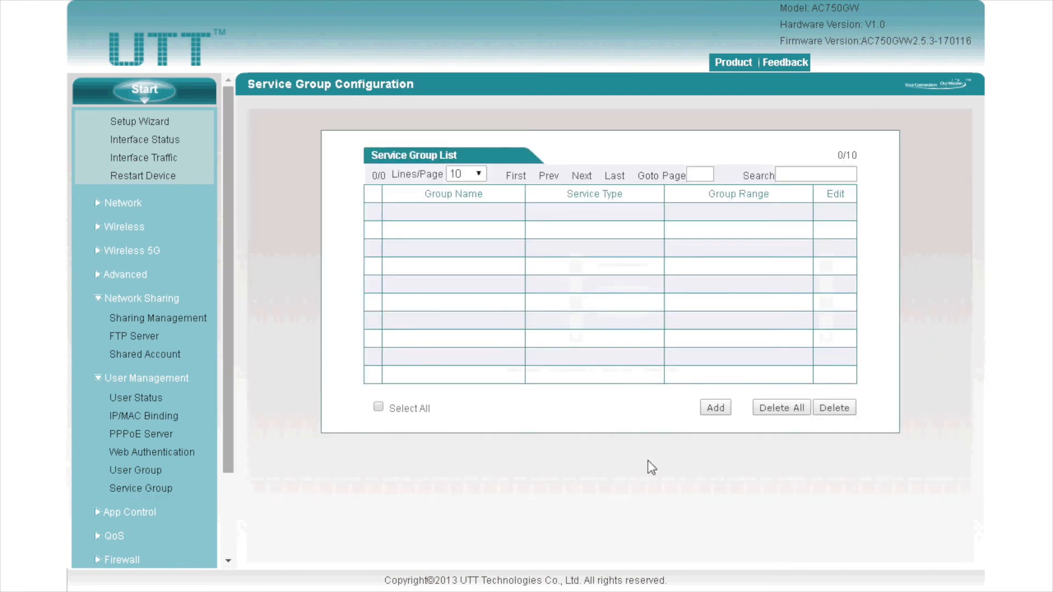
left_click(716, 407)
left_click(623, 165)
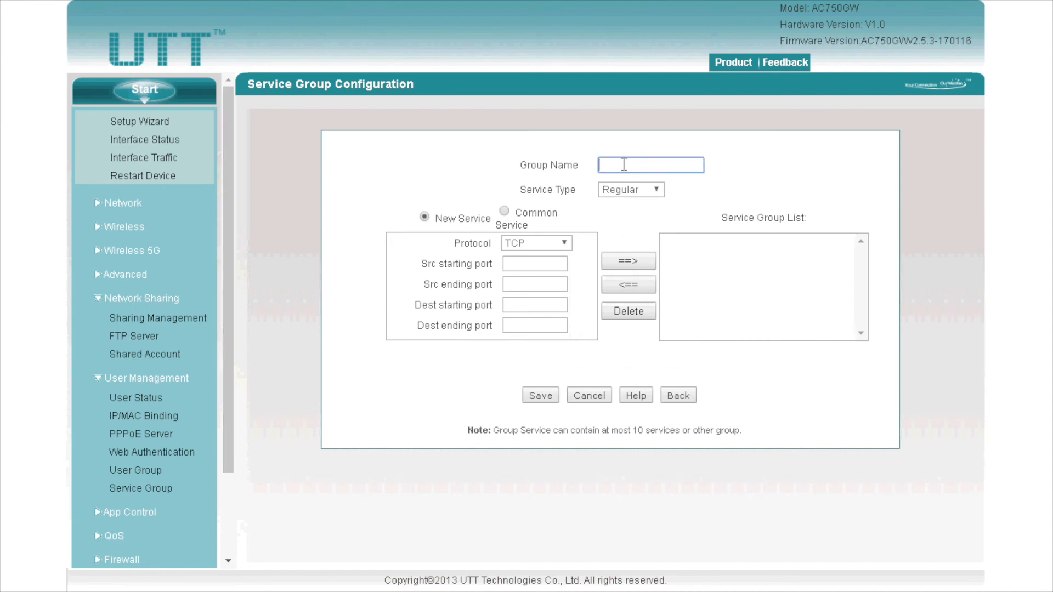
type("demo")
left_click(639, 192)
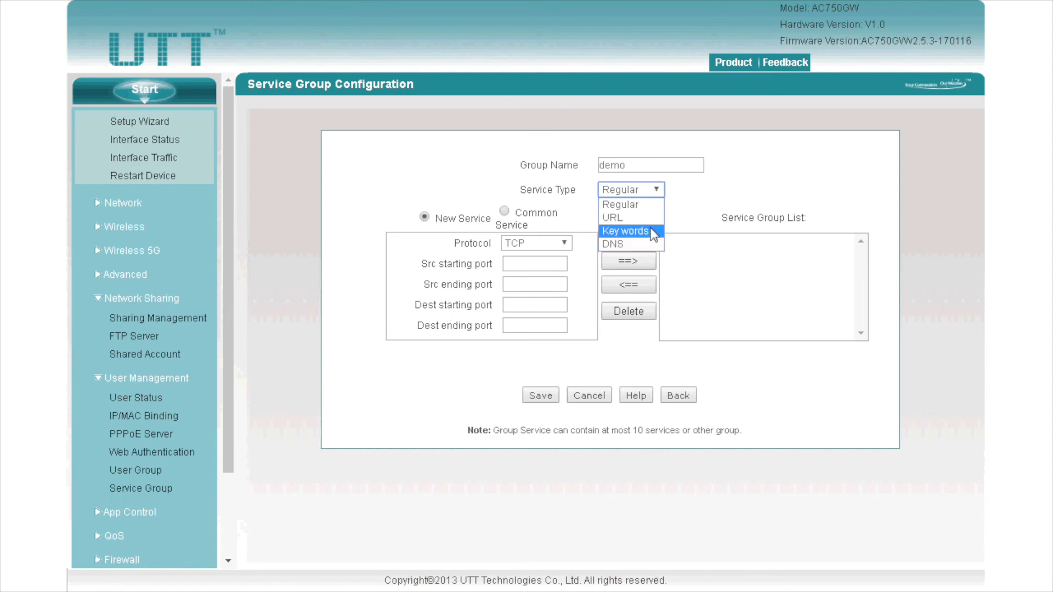
left_click(656, 193)
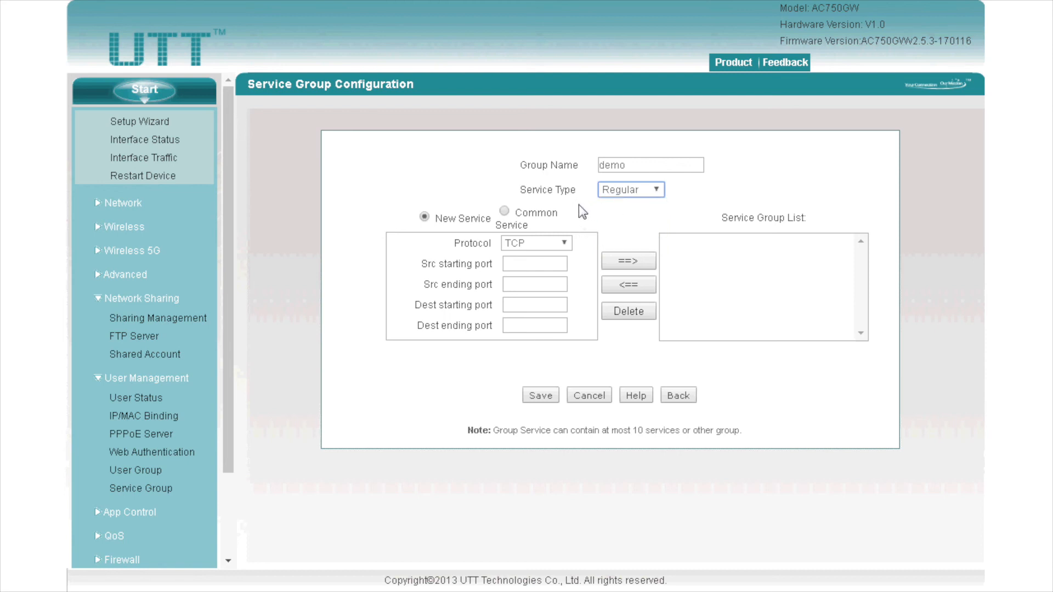
left_click(424, 217)
left_click(538, 244)
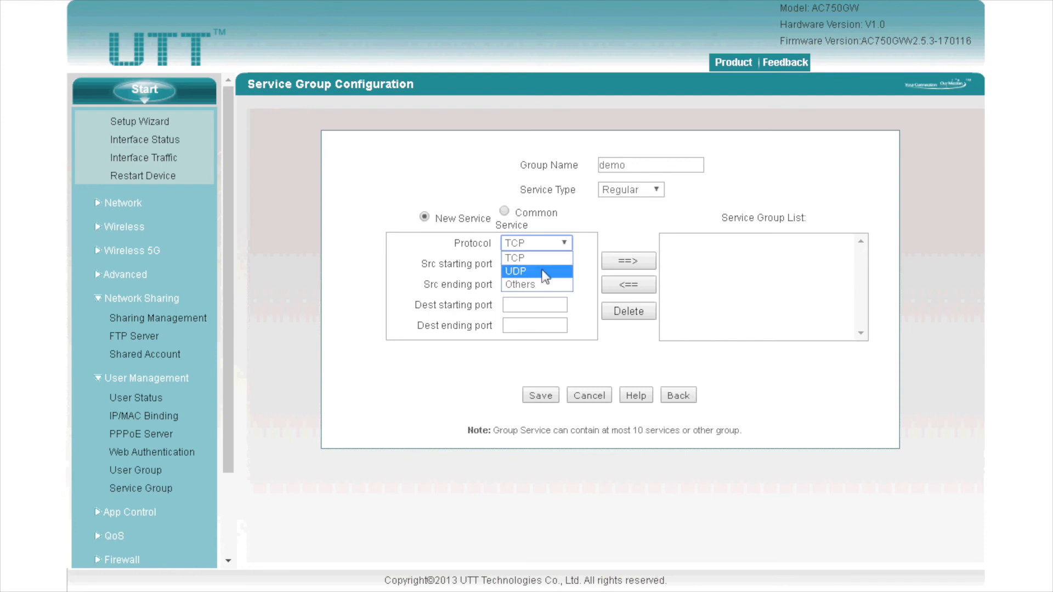
left_click(545, 271)
left_click(545, 243)
left_click(546, 258)
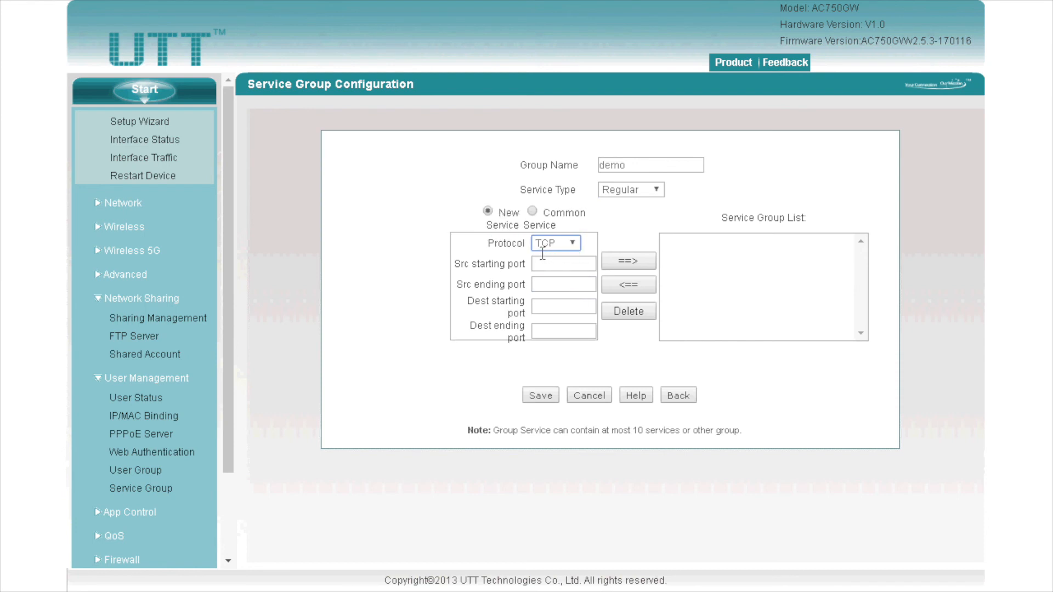
Step: Choose Common Service, add ftp to the group, and save it
left_click(530, 212)
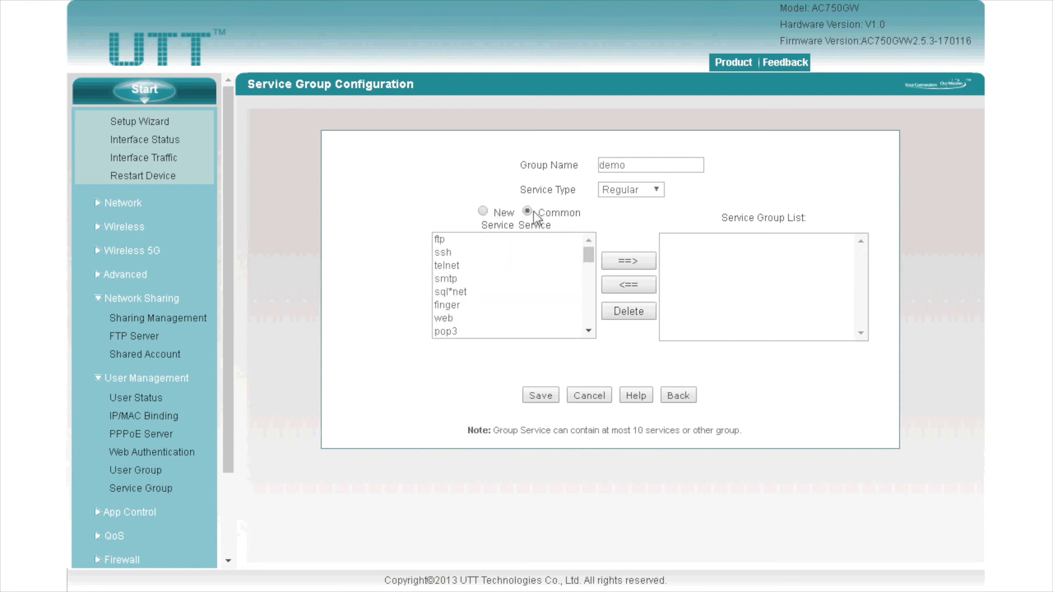
left_click(546, 253)
left_click(557, 240)
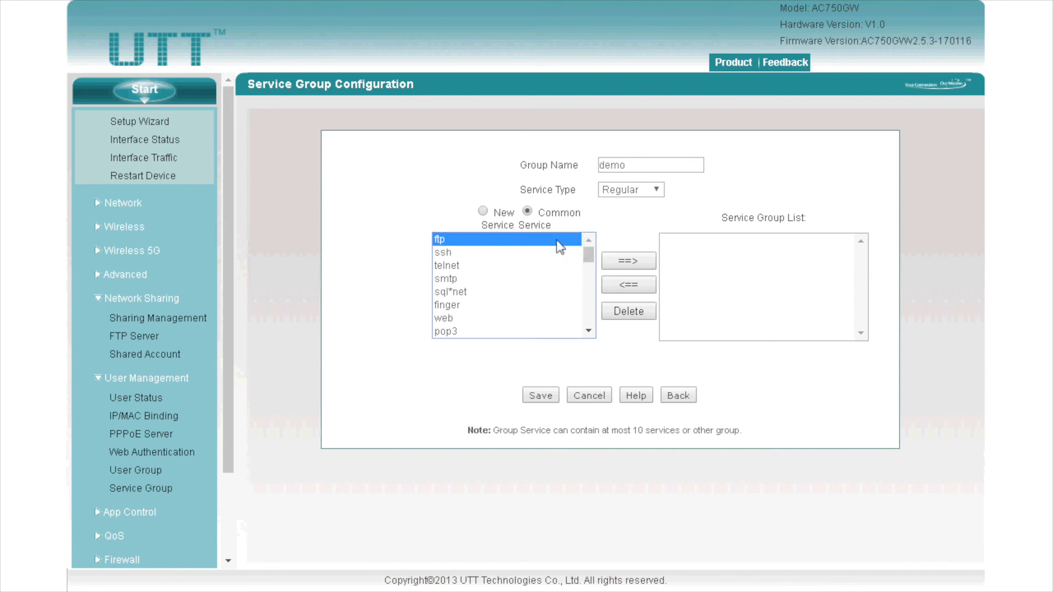
left_click(607, 261)
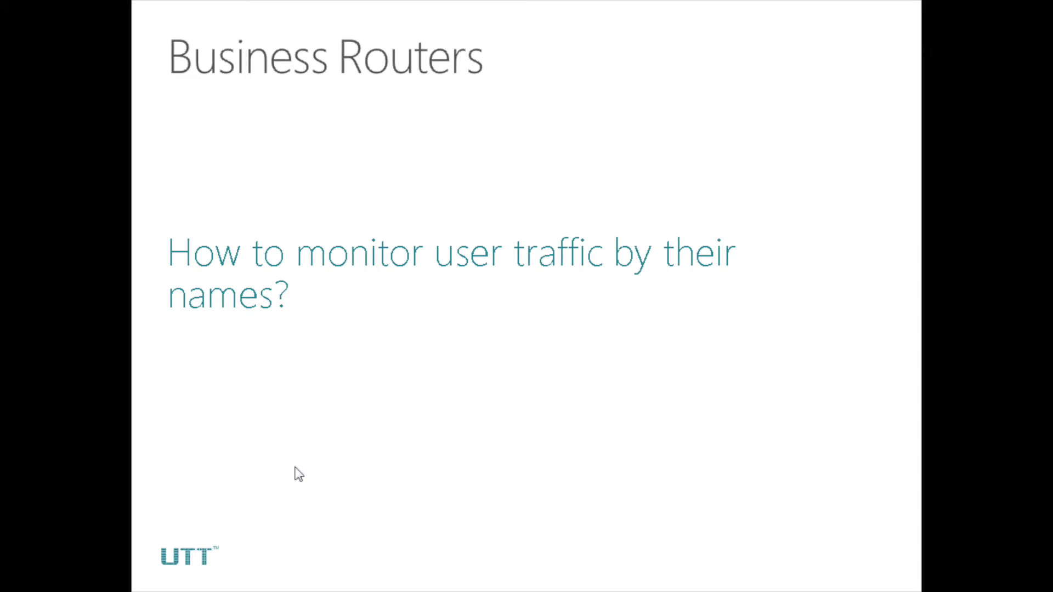
left_click(299, 474)
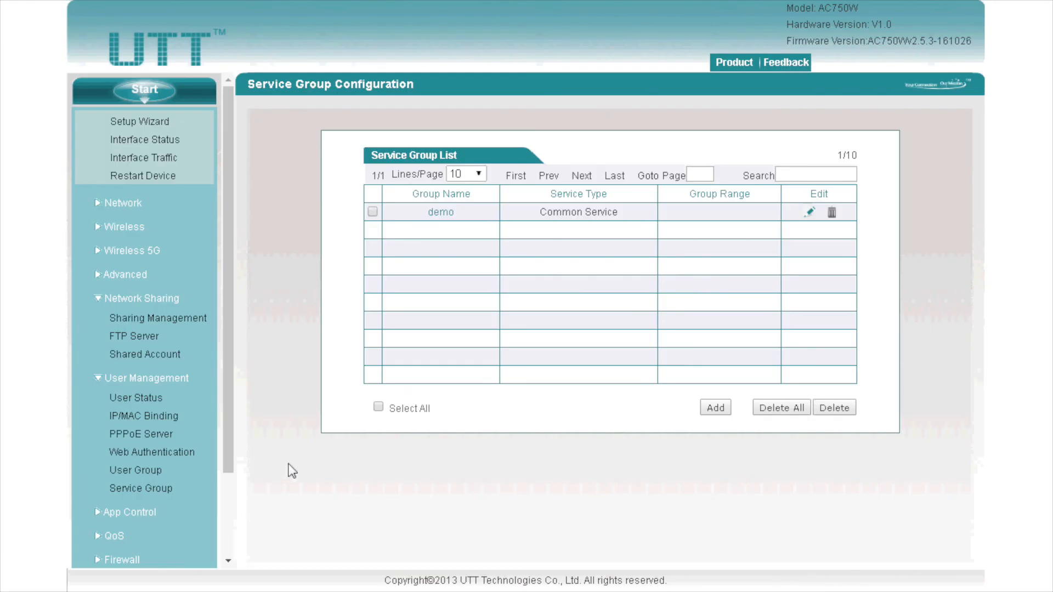
Step: Confirm DHCP auto binding and auto deleting are enabled, then view the IP/MAC binding for 192.168.100.182
left_click(142, 202)
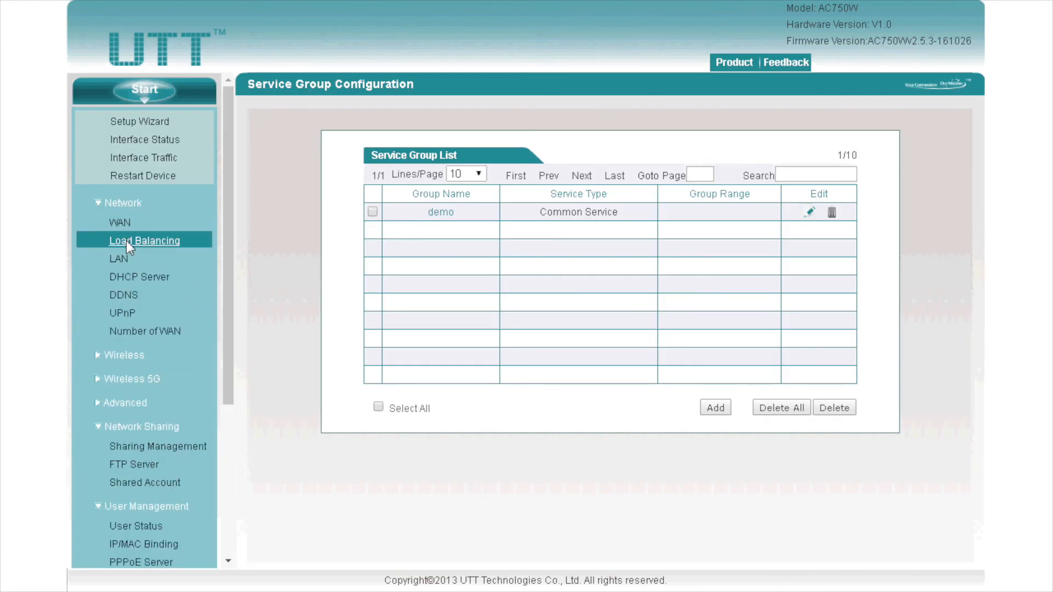
left_click(132, 276)
left_click(656, 147)
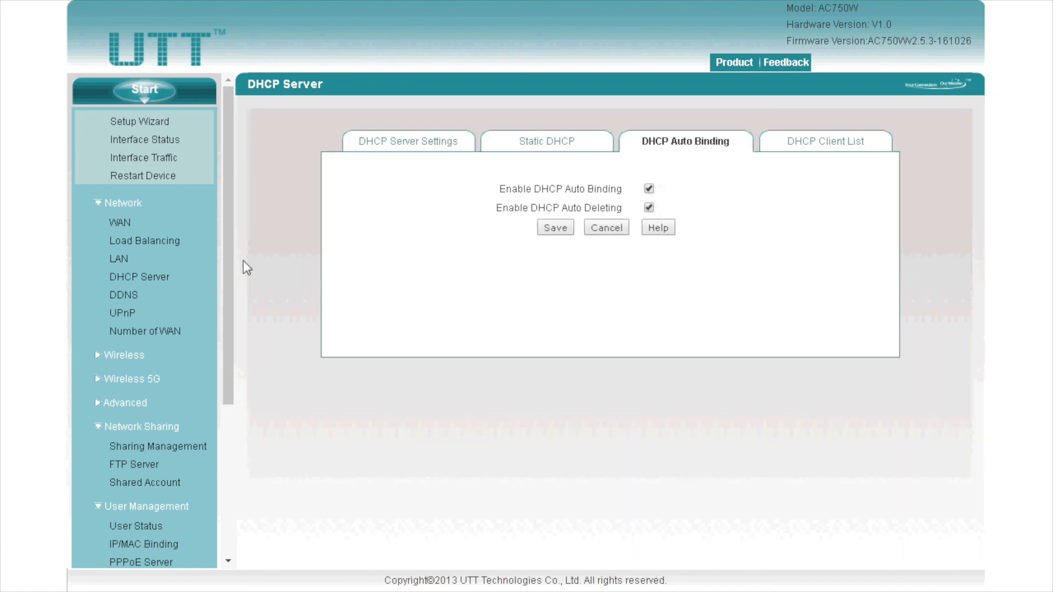
left_click_drag(228, 256, 211, 367)
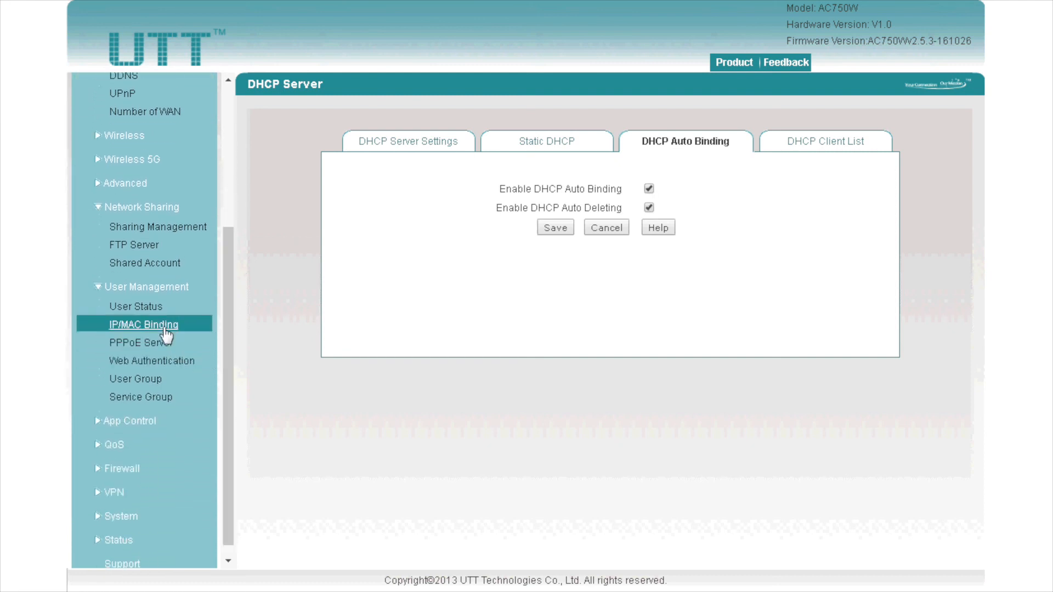
left_click(164, 327)
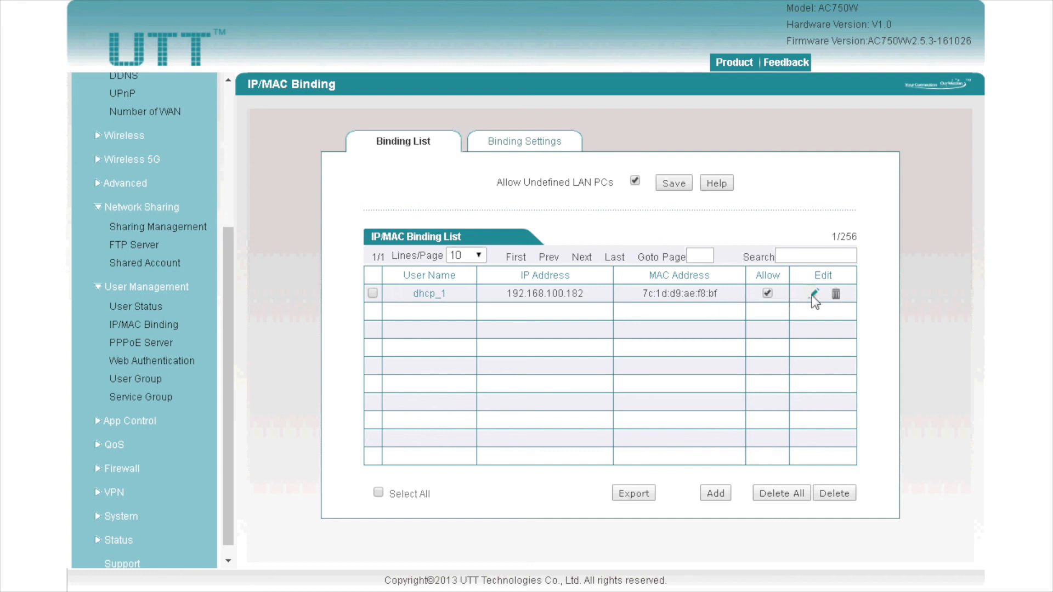
Step: Rename the dhcp_1 IP/MAC binding's user name to Jerry and save it
left_click(813, 295)
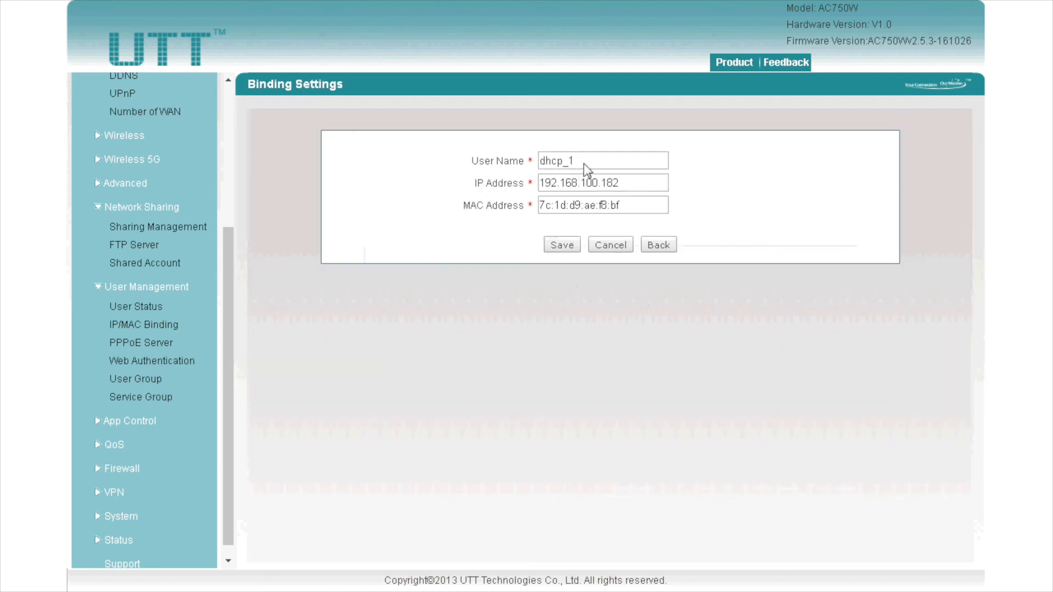
left_click_drag(586, 164, 504, 163)
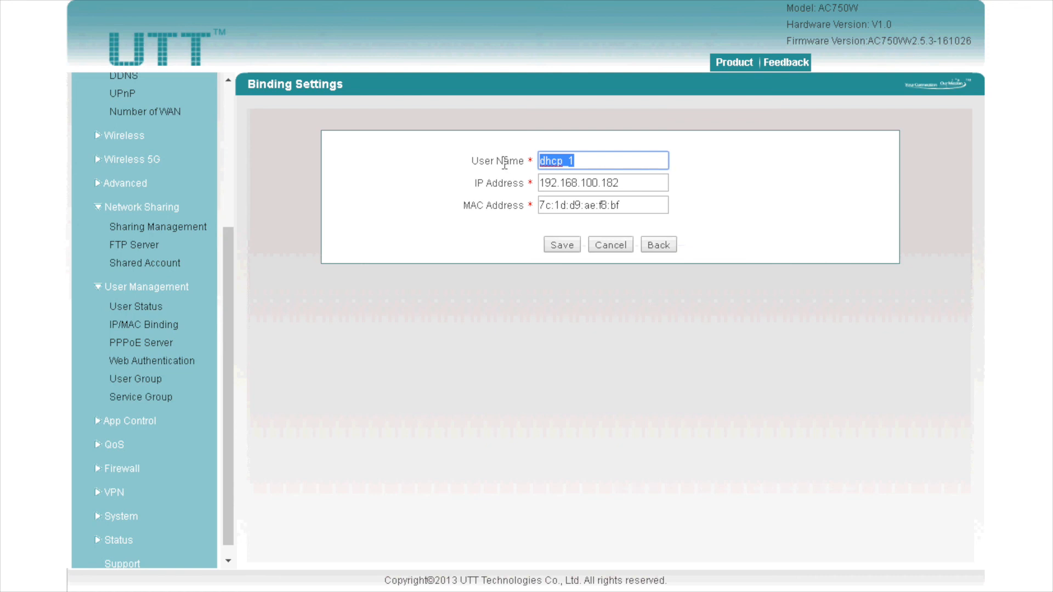
type("Jerry")
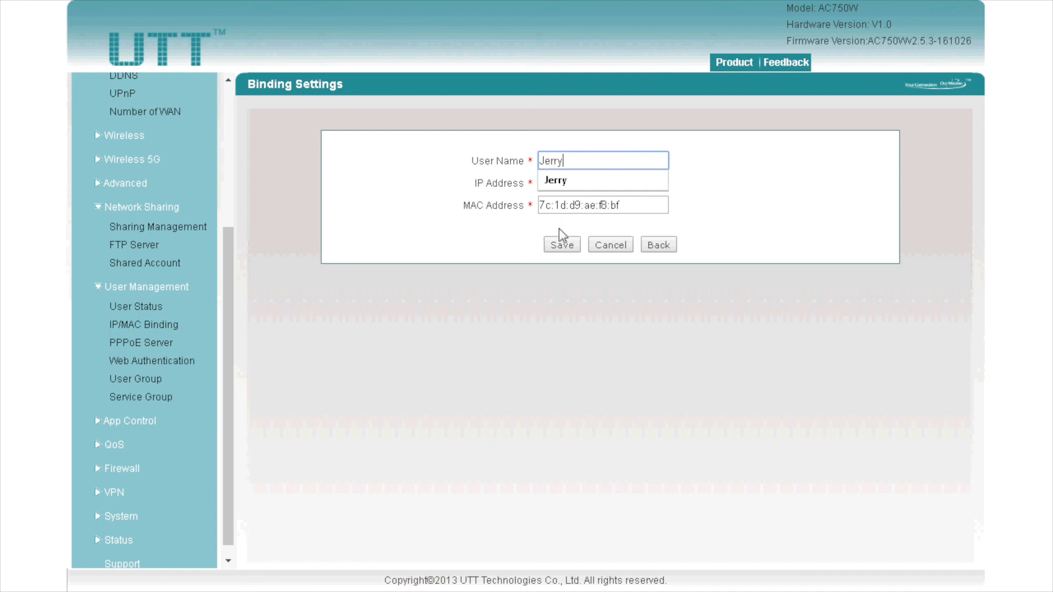
left_click(561, 244)
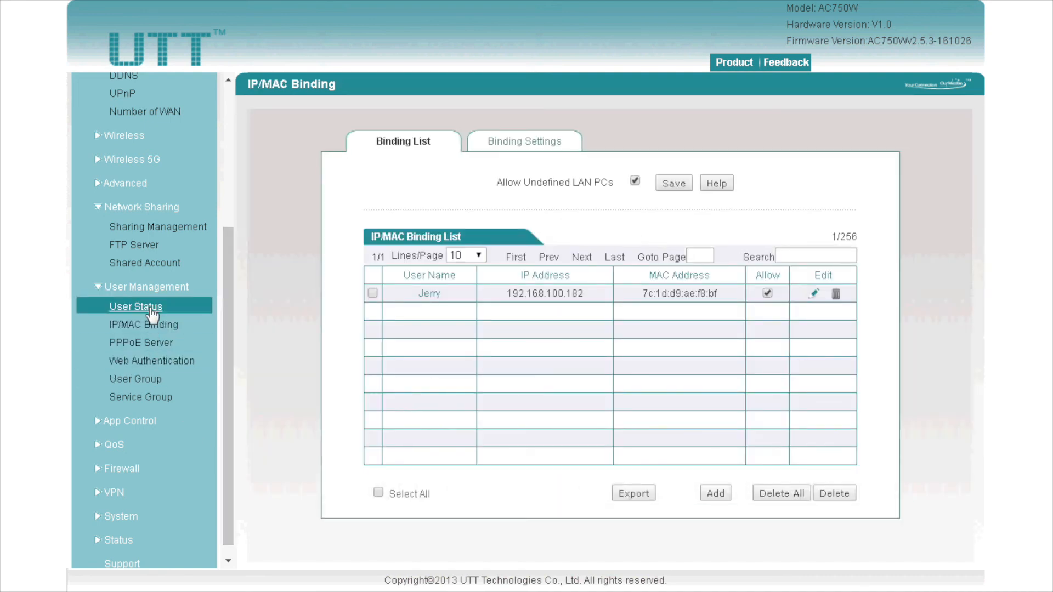
Step: Find and highlight Jerry's entry in the User Status online list
left_click(150, 309)
scroll(608, 387, "down", 5)
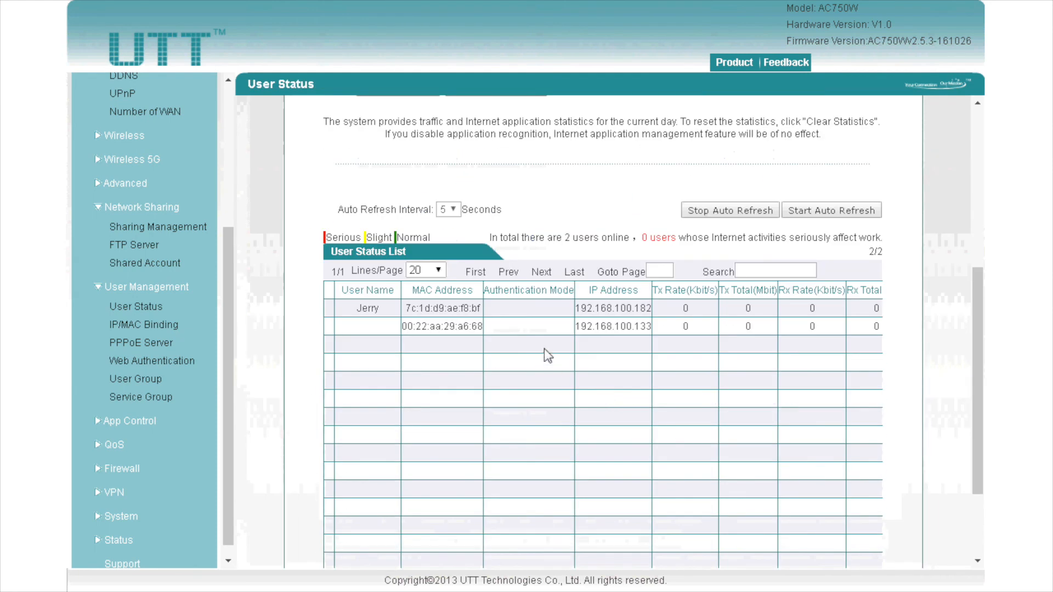
left_click_drag(471, 308, 689, 309)
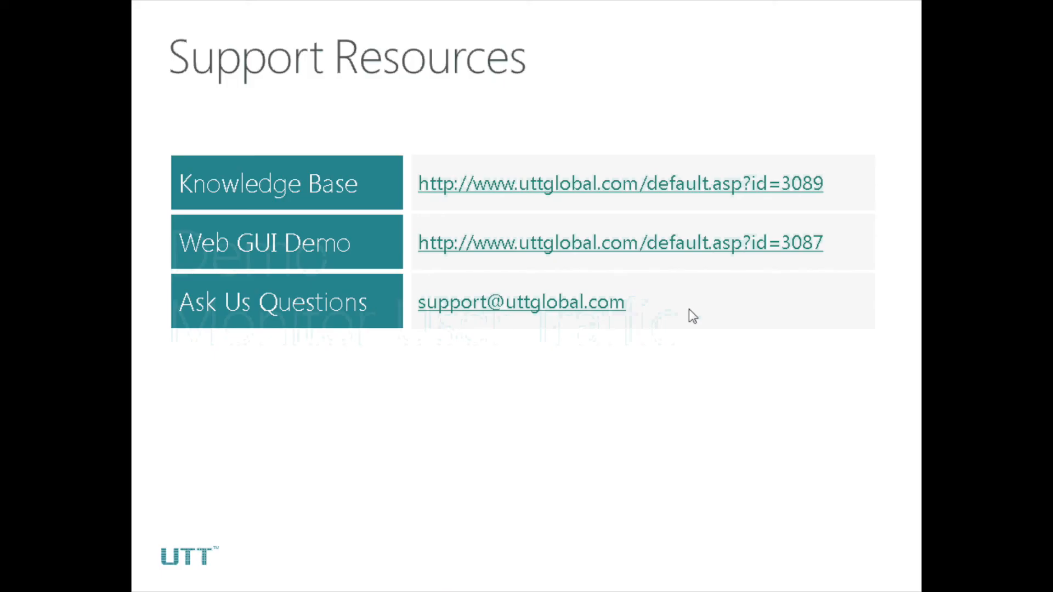